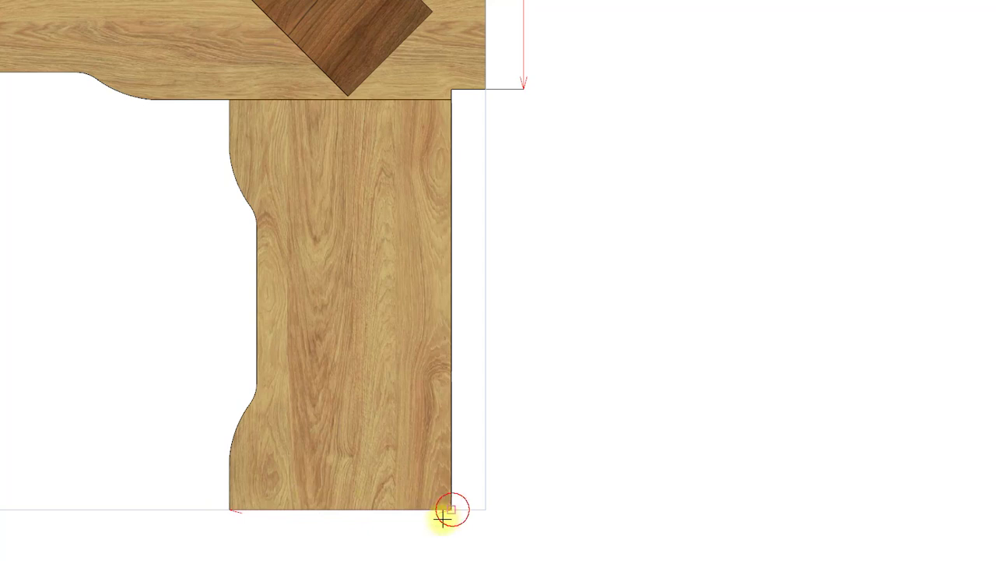
- Dimension the length of the side worktop along its outer edge
{"action": "left_click", "coordinate": [451, 481]}
{"action": "left_click", "coordinate": [452, 99]}
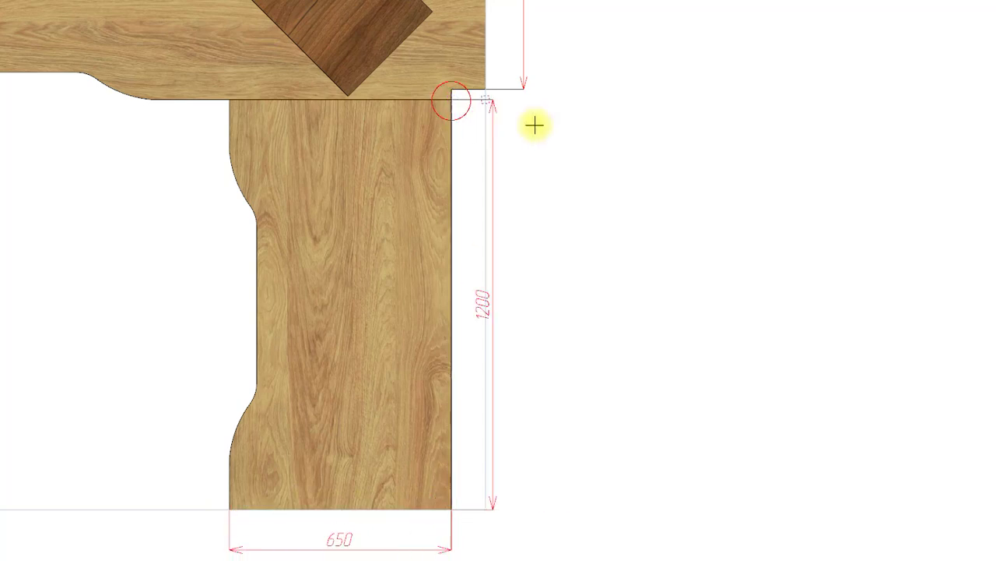
{"action": "scroll", "coordinate": [454, 82], "scroll_direction": "up", "scroll_amount": 3}
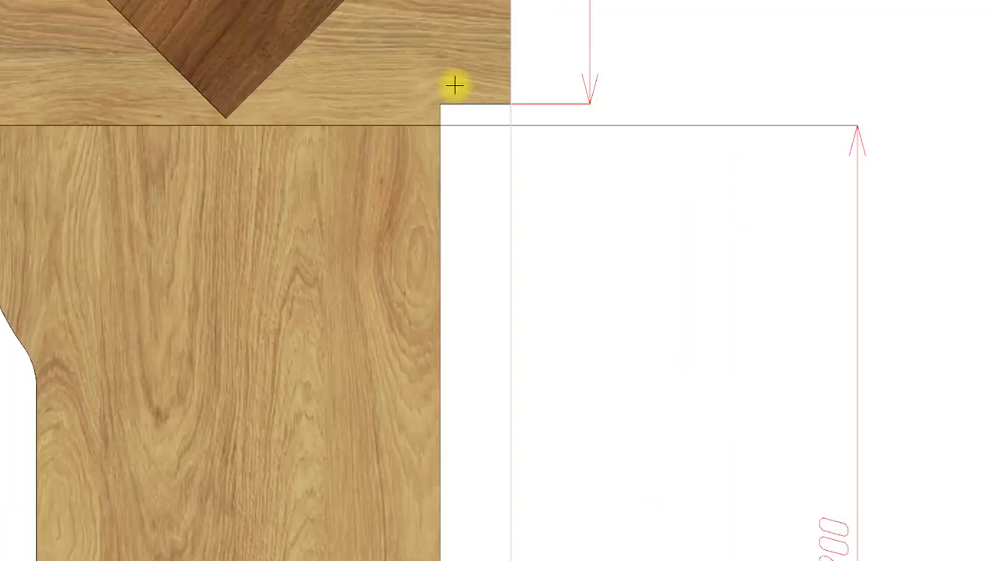
- Examine the notch at the outer corner where the main and side worktops meet
{"action": "scroll", "coordinate": [451, 131], "scroll_direction": "down", "scroll_amount": 3}
{"action": "scroll", "coordinate": [460, 116], "scroll_direction": "up", "scroll_amount": 6}
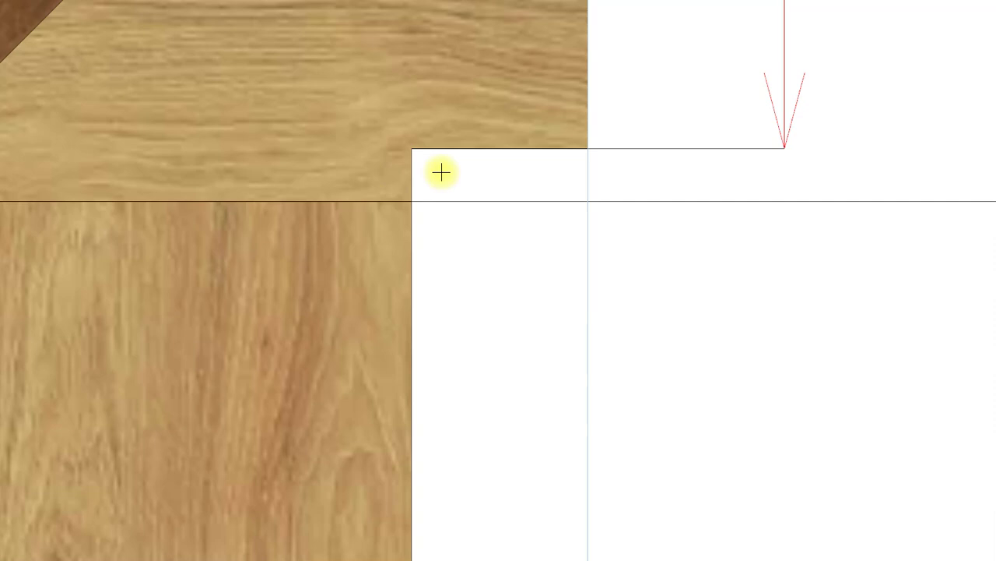
{"action": "scroll", "coordinate": [441, 172], "scroll_direction": "up", "scroll_amount": 2}
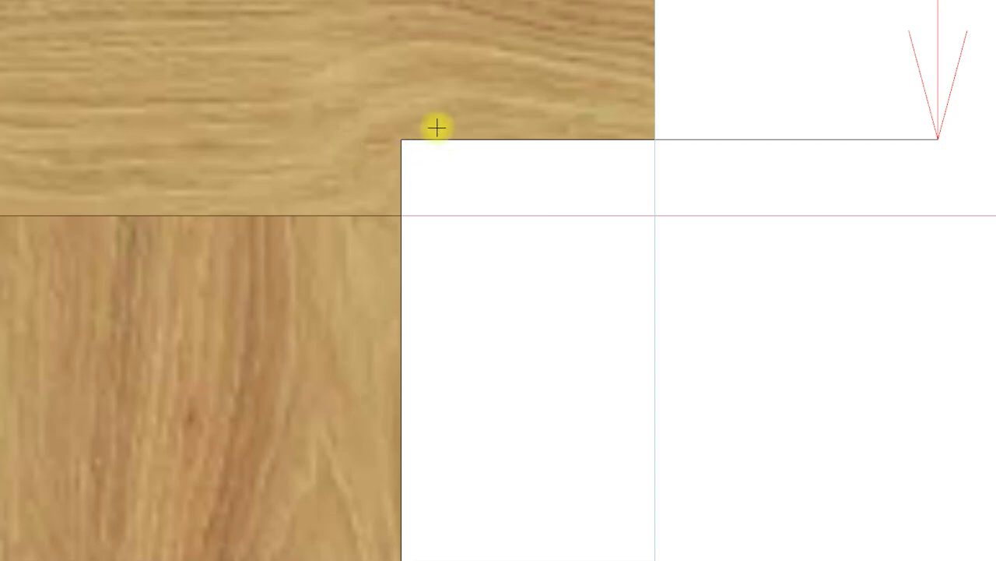
{"action": "scroll", "coordinate": [393, 152], "scroll_direction": "up", "scroll_amount": 3}
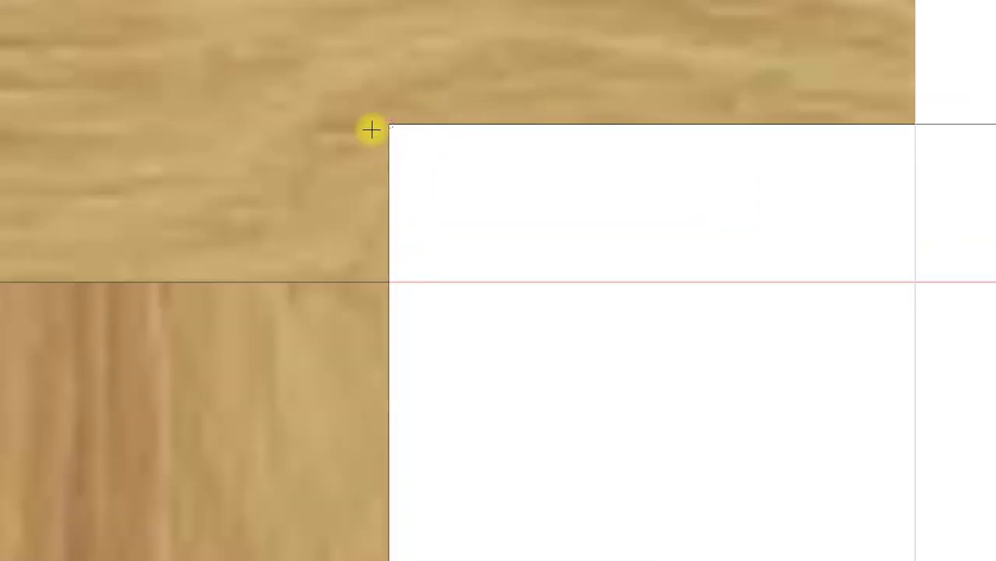
{"action": "scroll", "coordinate": [554, 171], "scroll_direction": "down", "scroll_amount": 6}
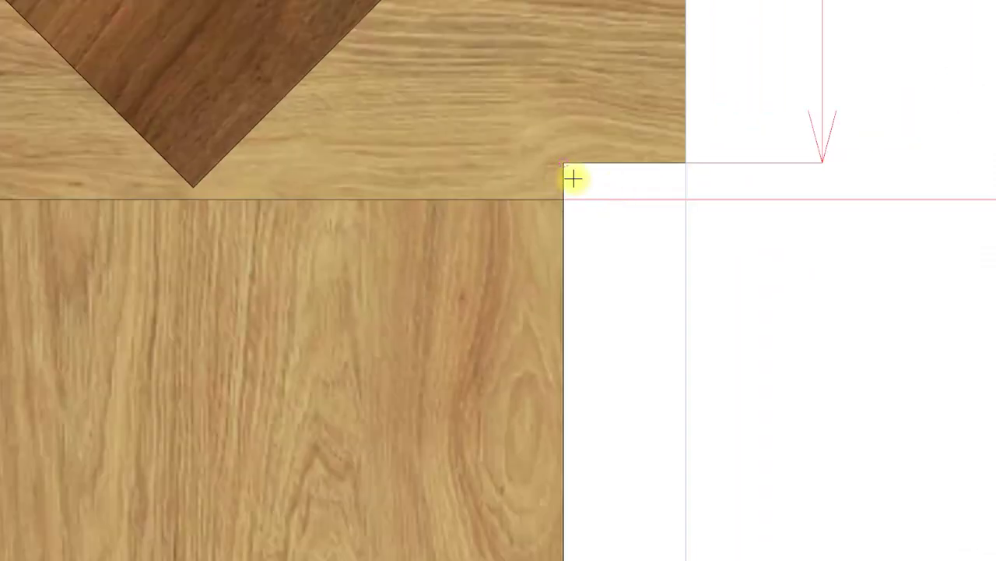
{"action": "scroll", "coordinate": [558, 172], "scroll_direction": "down", "scroll_amount": 5}
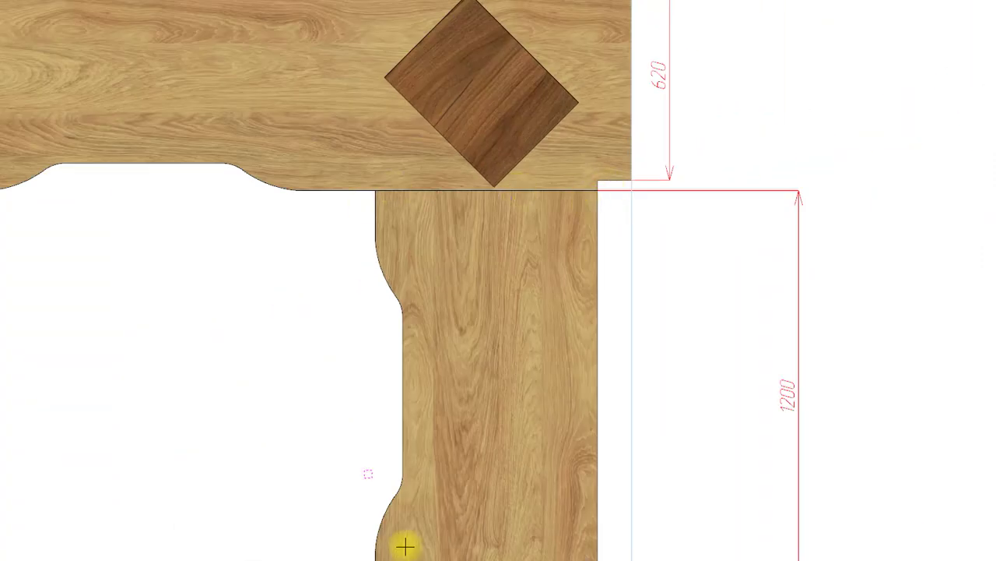
{"action": "scroll", "coordinate": [652, 251], "scroll_direction": "down", "scroll_amount": 3}
{"action": "scroll", "coordinate": [557, 269], "scroll_direction": "up", "scroll_amount": 3}
- Examine the corner desk in 3D, focusing on the central cabinet and the worktops around it
{"action": "middle_click_drag", "start_coordinate": [500, 356], "coordinate": [519, 212]}
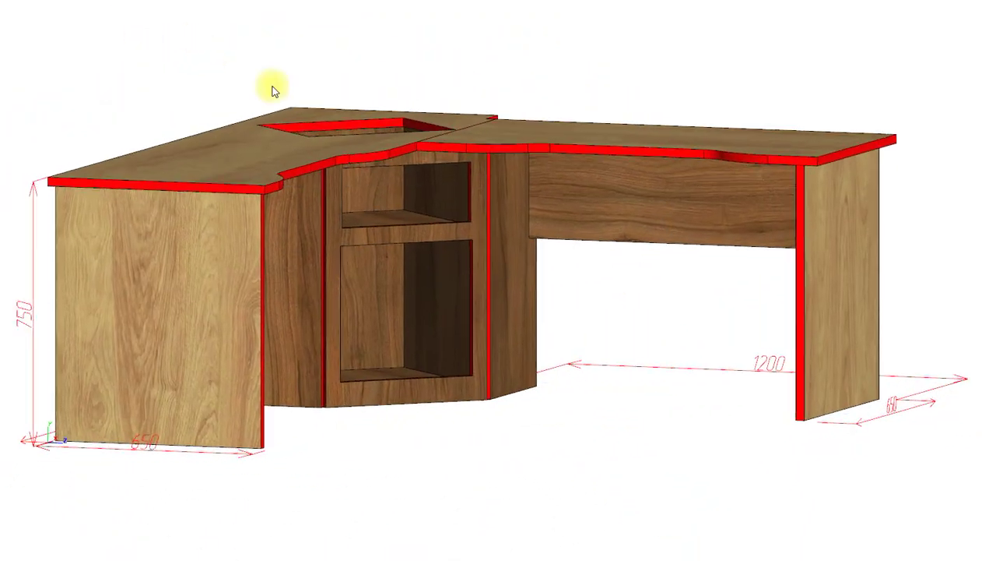
{"action": "scroll", "coordinate": [579, 302], "scroll_direction": "down", "scroll_amount": 3}
{"action": "scroll", "coordinate": [603, 312], "scroll_direction": "up", "scroll_amount": 1}
{"action": "middle_click_drag", "start_coordinate": [603, 311], "coordinate": [569, 369]}
{"action": "scroll", "coordinate": [485, 316], "scroll_direction": "up", "scroll_amount": 4}
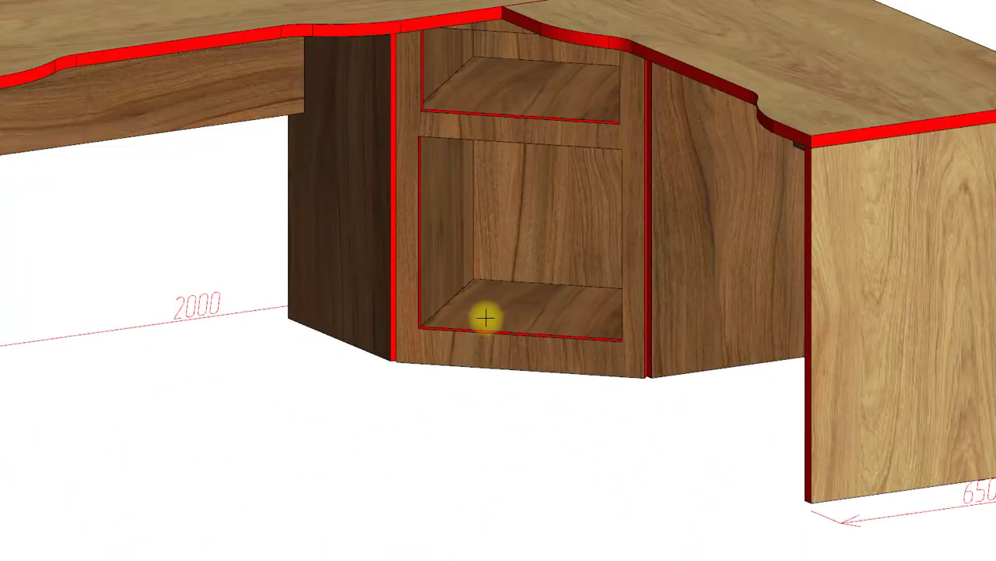
{"action": "scroll", "coordinate": [408, 341], "scroll_direction": "up", "scroll_amount": 2}
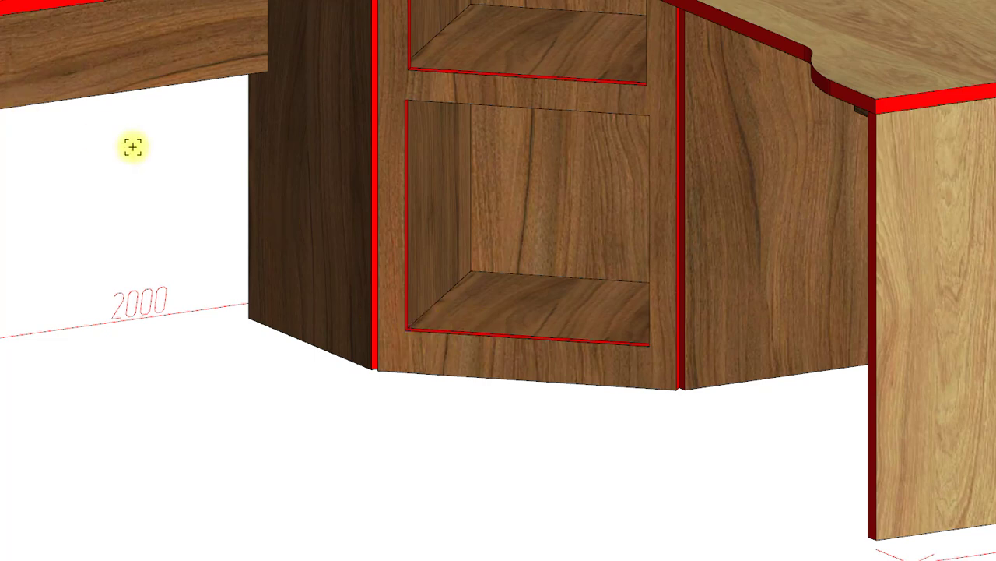
{"action": "scroll", "coordinate": [478, 303], "scroll_direction": "down", "scroll_amount": 4}
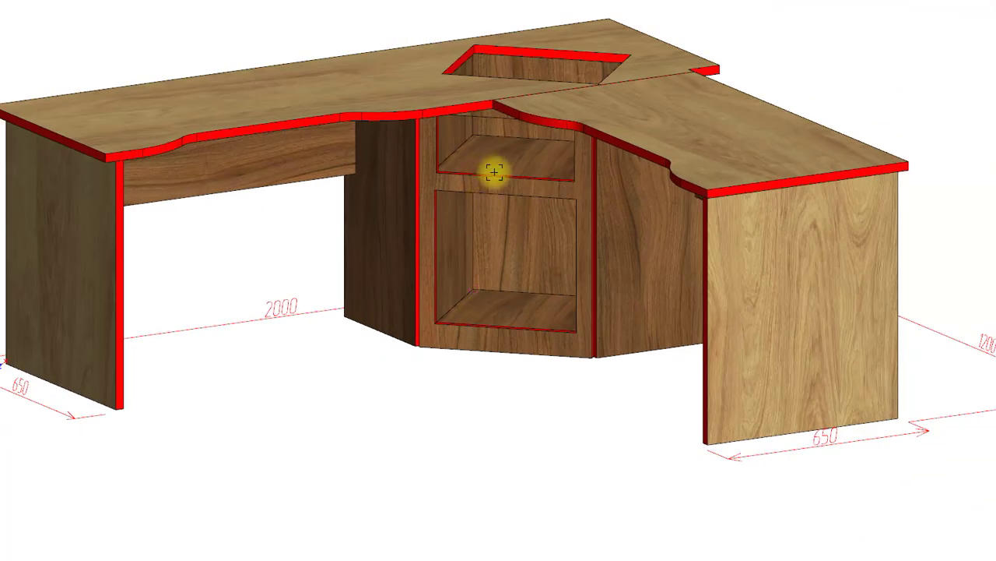
{"action": "scroll", "coordinate": [506, 259], "scroll_direction": "up", "scroll_amount": 3}
{"action": "middle_click_drag", "start_coordinate": [502, 264], "coordinate": [485, 277]}
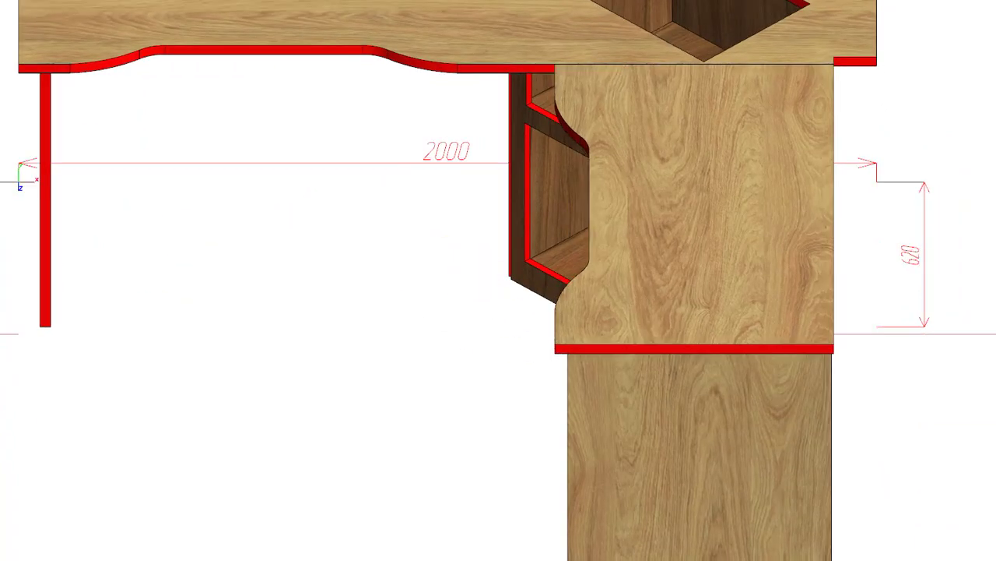
- Switch to CorelDRAW to examine the desk's 2D drawing and look at the reference 3D image of the desk
{"action": "left_click_drag", "start_coordinate": [935, 0], "coordinate": [452, 19]}
{"action": "scroll", "coordinate": [414, 257], "scroll_direction": "down", "scroll_amount": 1}
{"action": "scroll", "coordinate": [413, 256], "scroll_direction": "up", "scroll_amount": 5}
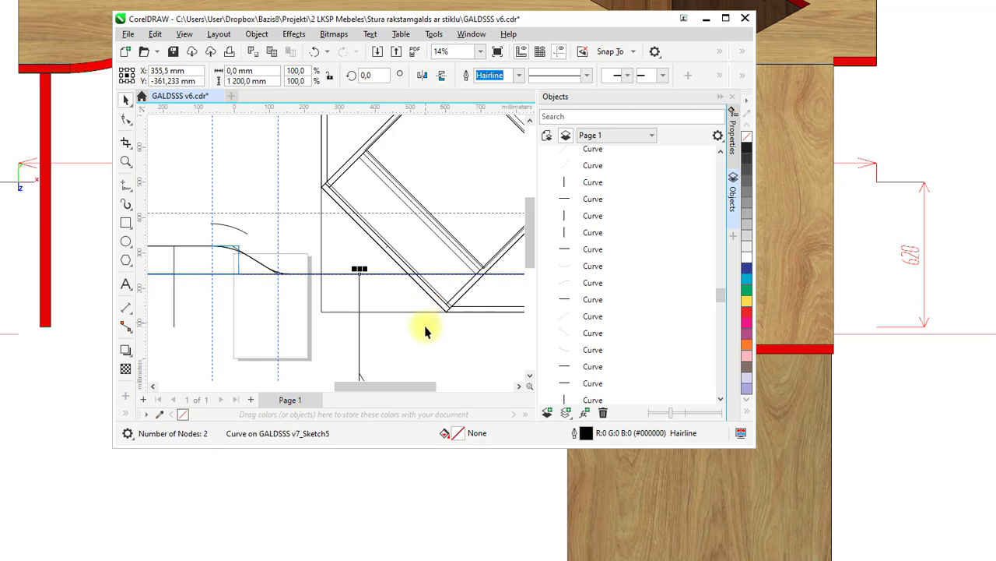
{"action": "scroll", "coordinate": [420, 341], "scroll_direction": "up", "scroll_amount": 1}
{"action": "scroll", "coordinate": [419, 338], "scroll_direction": "down", "scroll_amount": 2}
{"action": "scroll", "coordinate": [454, 255], "scroll_direction": "up", "scroll_amount": 1}
{"action": "scroll", "coordinate": [448, 198], "scroll_direction": "down", "scroll_amount": 1}
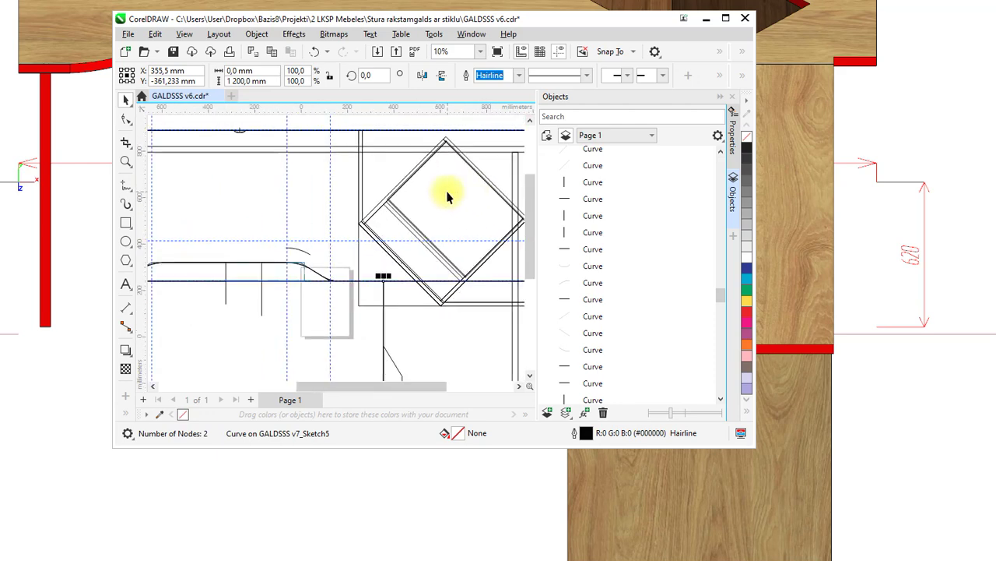
{"action": "scroll", "coordinate": [448, 198], "scroll_direction": "down", "scroll_amount": 1}
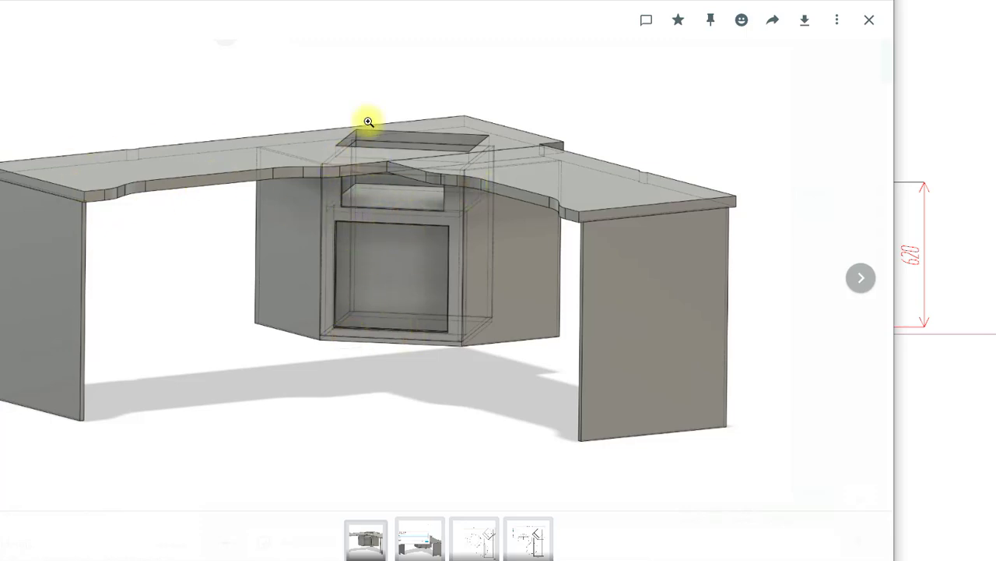
{"action": "left_click_drag", "start_coordinate": [499, 2], "coordinate": [995, 10]}
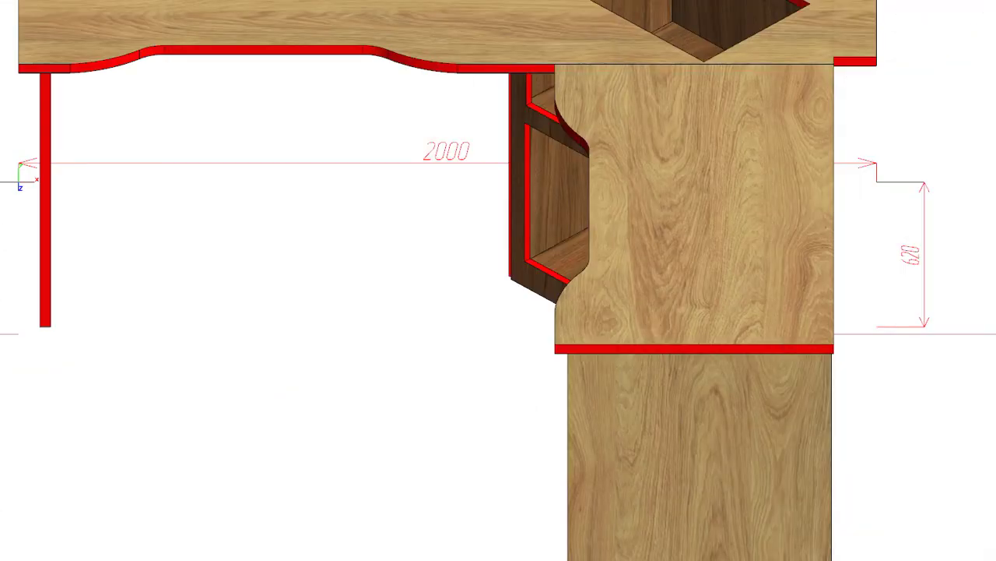
- Examine the back panels beneath both worktops, selecting them for reference and clearing the selection
{"action": "scroll", "coordinate": [698, 259], "scroll_direction": "down", "scroll_amount": 5}
{"action": "scroll", "coordinate": [610, 280], "scroll_direction": "up", "scroll_amount": 1}
{"action": "middle_click_drag", "start_coordinate": [583, 308], "coordinate": [721, 244]}
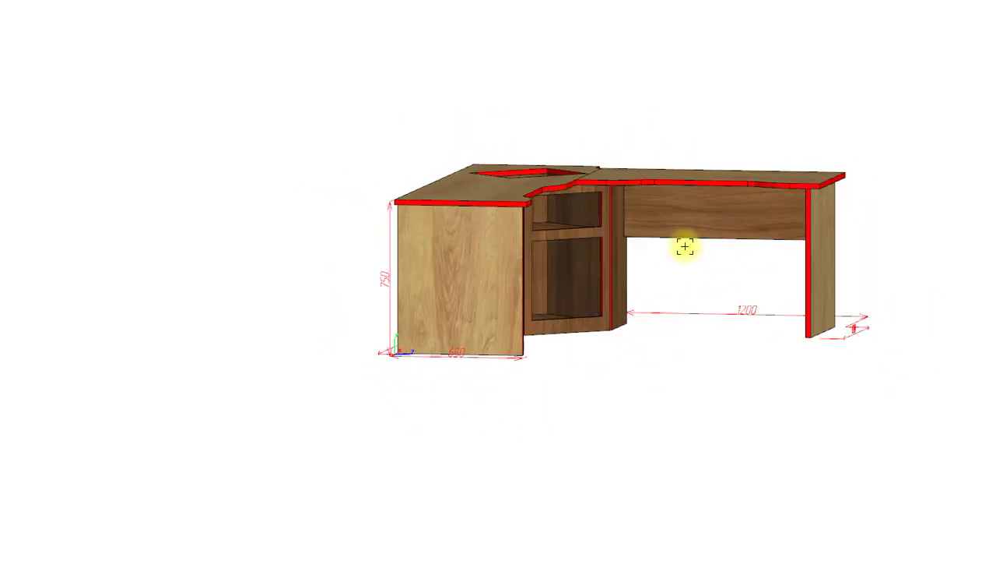
{"action": "left_click", "coordinate": [714, 216]}
{"action": "middle_click_drag", "start_coordinate": [727, 336], "coordinate": [653, 337]}
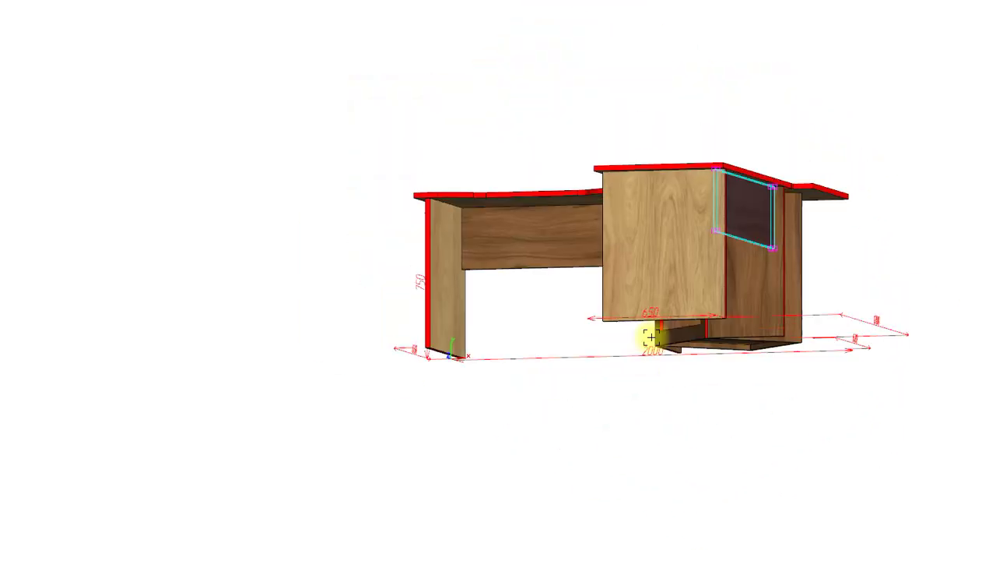
{"action": "left_click", "coordinate": [546, 242]}
{"action": "key", "text": "Escape"}
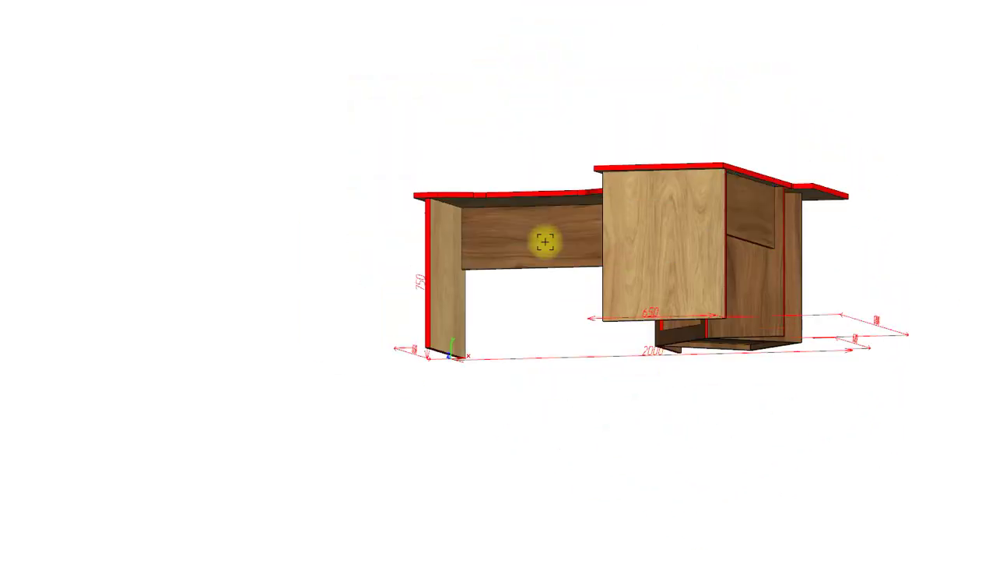
- Examine the curved front edges of both worktops from above and from the front
{"action": "middle_click_drag", "start_coordinate": [429, 382], "coordinate": [554, 450]}
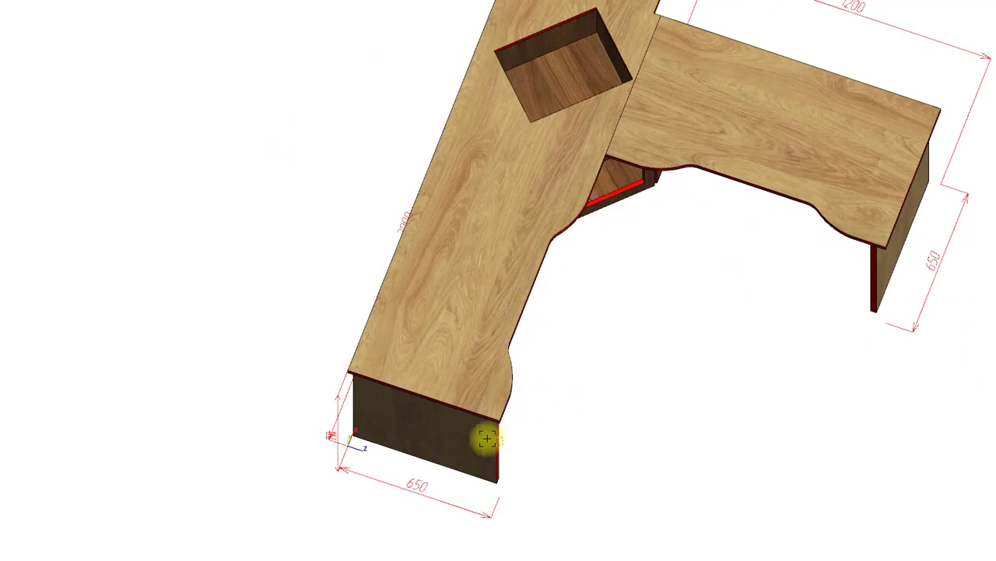
{"action": "middle_click_drag", "start_coordinate": [793, 284], "coordinate": [752, 345]}
{"action": "scroll", "coordinate": [669, 216], "scroll_direction": "up", "scroll_amount": 6}
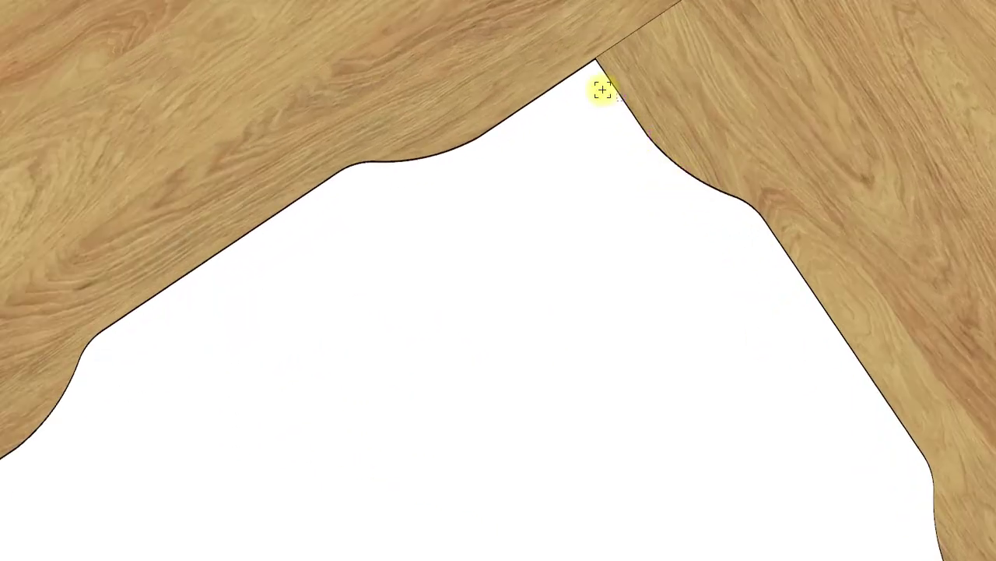
{"action": "scroll", "coordinate": [712, 169], "scroll_direction": "down", "scroll_amount": 5}
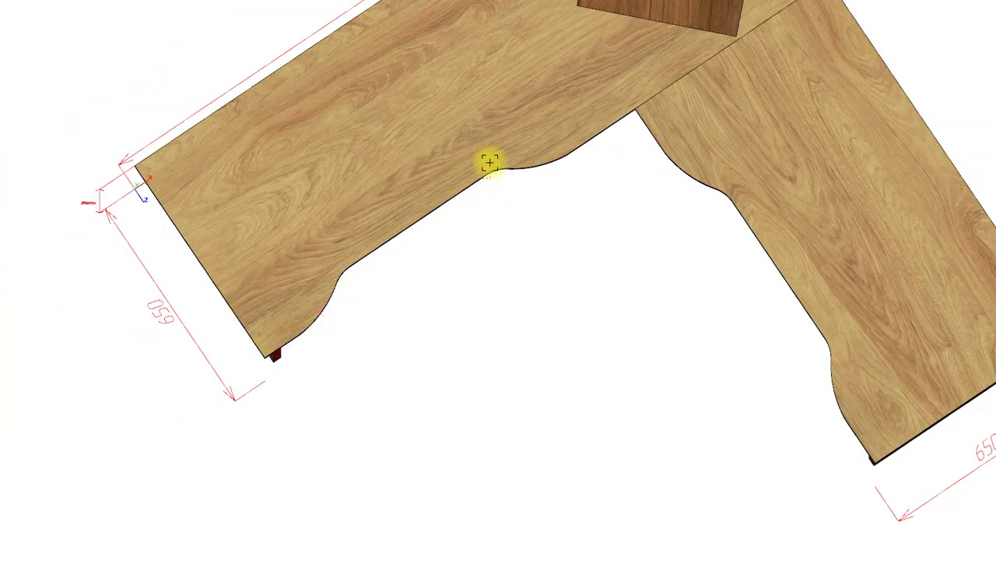
{"action": "scroll", "coordinate": [605, 338], "scroll_direction": "down", "scroll_amount": 3}
{"action": "middle_click_drag", "start_coordinate": [794, 280], "coordinate": [740, 260]}
{"action": "scroll", "coordinate": [474, 201], "scroll_direction": "up", "scroll_amount": 6}
{"action": "mouse_move", "coordinate": [565, 318]}
{"action": "middle_mouse_down"}
{"action": "mouse_move", "coordinate": [678, 289]}
{"action": "mouse_move", "coordinate": [615, 316]}
{"action": "mouse_move", "coordinate": [574, 313]}
{"action": "middle_mouse_up"}
{"action": "scroll", "coordinate": [519, 301], "scroll_direction": "up", "scroll_amount": 3}
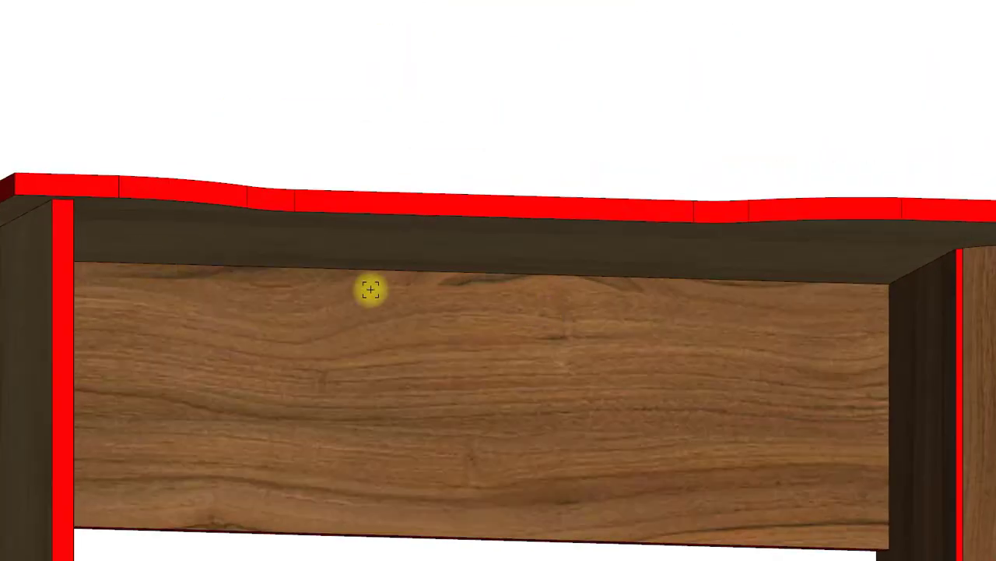
{"action": "scroll", "coordinate": [369, 289], "scroll_direction": "down", "scroll_amount": 4}
{"action": "middle_click_drag", "start_coordinate": [442, 146], "coordinate": [529, 101]}
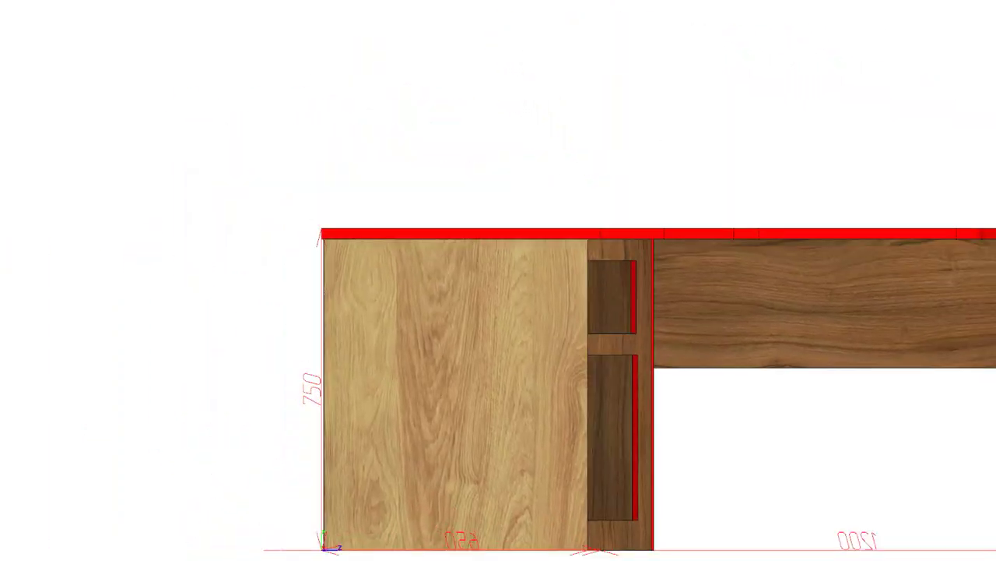
- Measure the setback of the back panel from the rear edge of the worktop in the wireframe side view
{"action": "scroll", "coordinate": [334, 291], "scroll_direction": "up", "scroll_amount": 8}
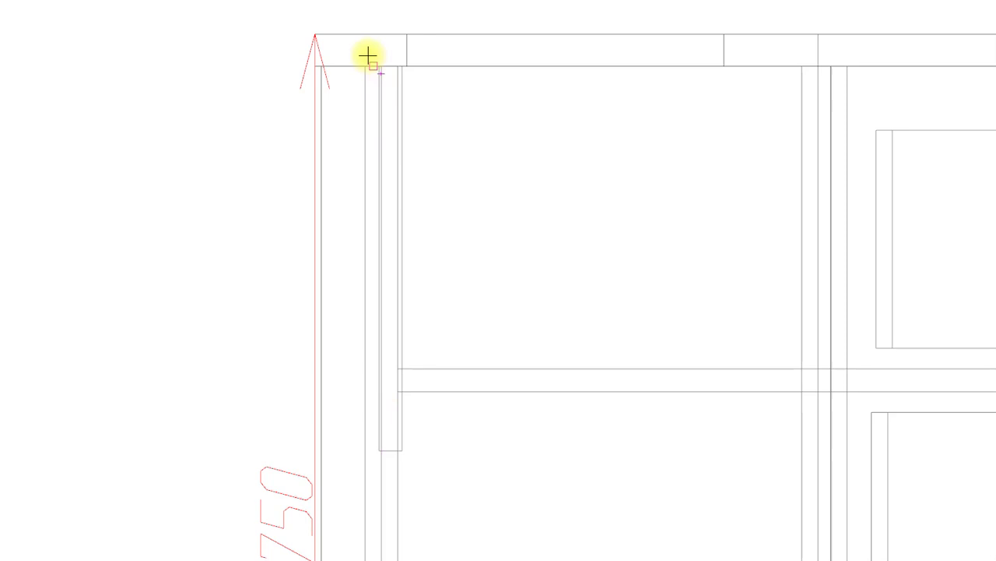
{"action": "scroll", "coordinate": [372, 67], "scroll_direction": "up", "scroll_amount": 4}
{"action": "left_click", "coordinate": [407, 87]}
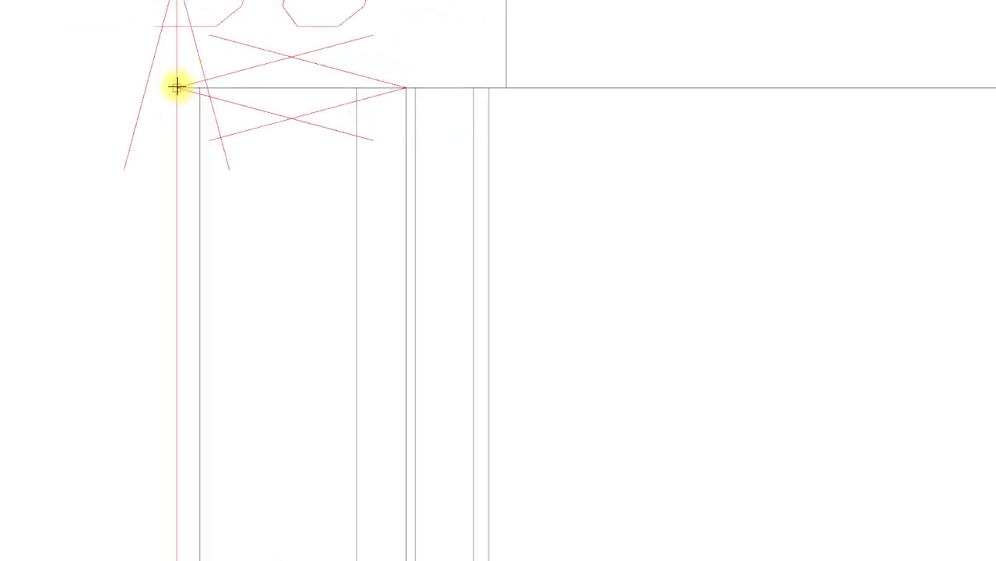
{"action": "scroll", "coordinate": [176, 234], "scroll_direction": "down", "scroll_amount": 2}
{"action": "scroll", "coordinate": [176, 186], "scroll_direction": "down", "scroll_amount": 1}
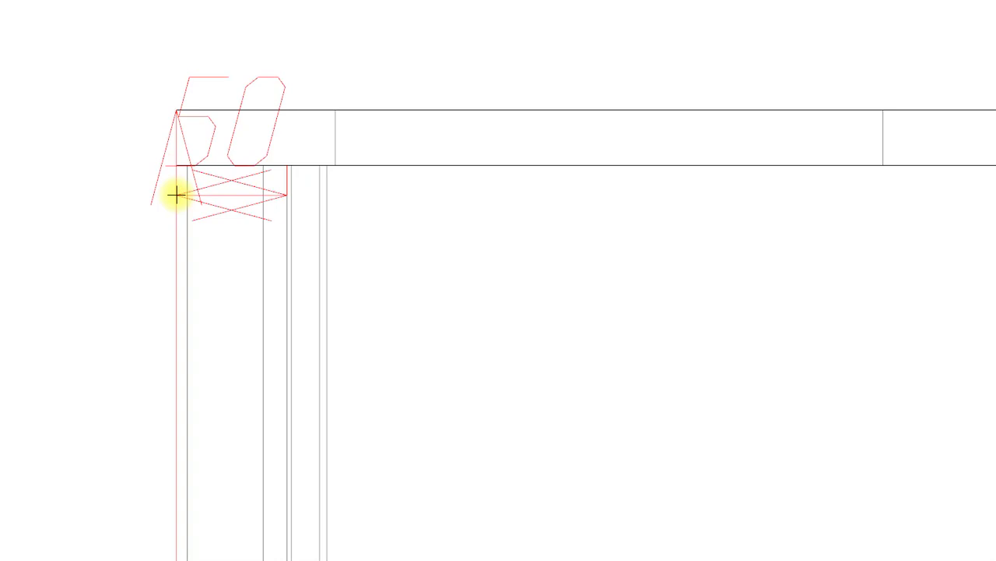
{"action": "left_click", "coordinate": [176, 194]}
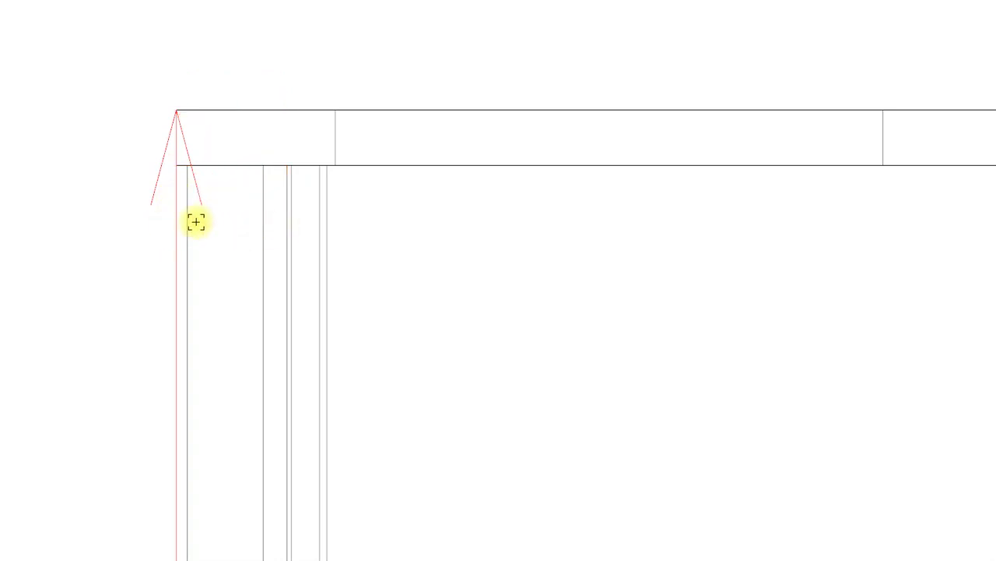
- Measure the overhang of the worktop beyond the outer face of the side panel in the wireframe front view
{"action": "scroll", "coordinate": [216, 214], "scroll_direction": "down", "scroll_amount": 2}
{"action": "scroll", "coordinate": [236, 249], "scroll_direction": "down", "scroll_amount": 1}
{"action": "middle_click_drag", "start_coordinate": [665, 258], "coordinate": [610, 293]}
{"action": "scroll", "coordinate": [403, 180], "scroll_direction": "down", "scroll_amount": 2}
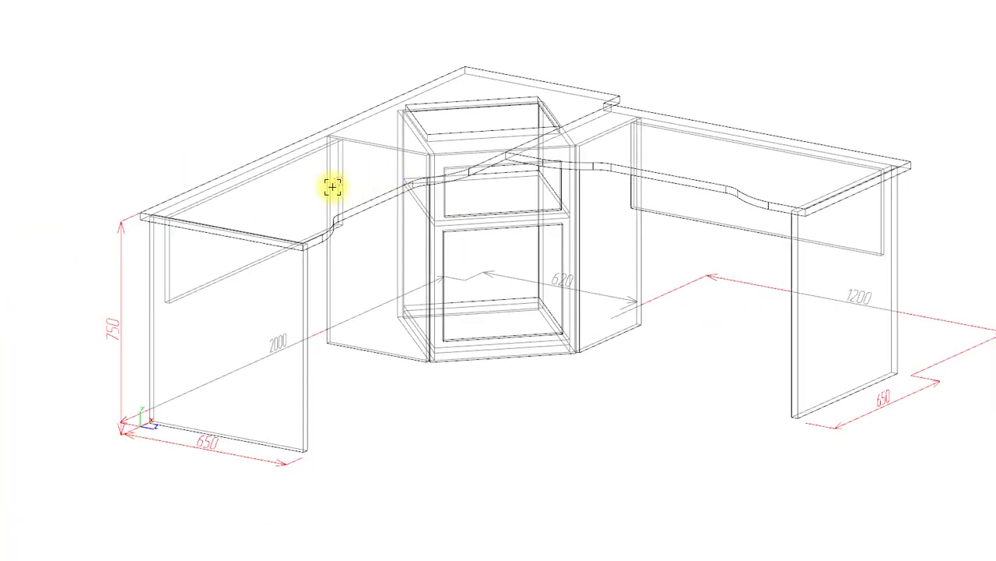
{"action": "scroll", "coordinate": [282, 250], "scroll_direction": "up", "scroll_amount": 3}
{"action": "middle_click_drag", "start_coordinate": [363, 348], "coordinate": [239, 317]}
{"action": "scroll", "coordinate": [171, 136], "scroll_direction": "up", "scroll_amount": 3}
{"action": "scroll", "coordinate": [115, 61], "scroll_direction": "up", "scroll_amount": 2}
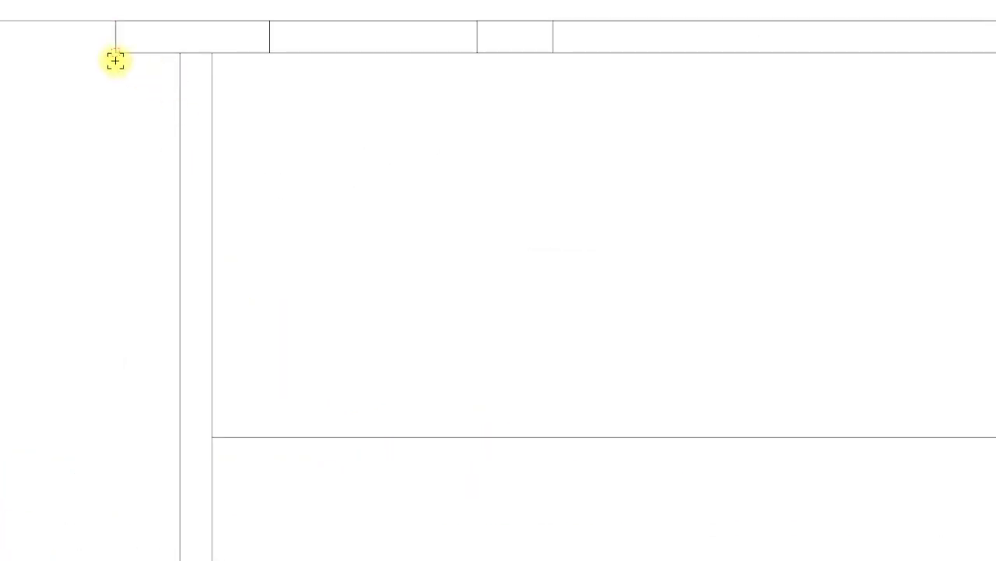
{"action": "left_click", "coordinate": [115, 52]}
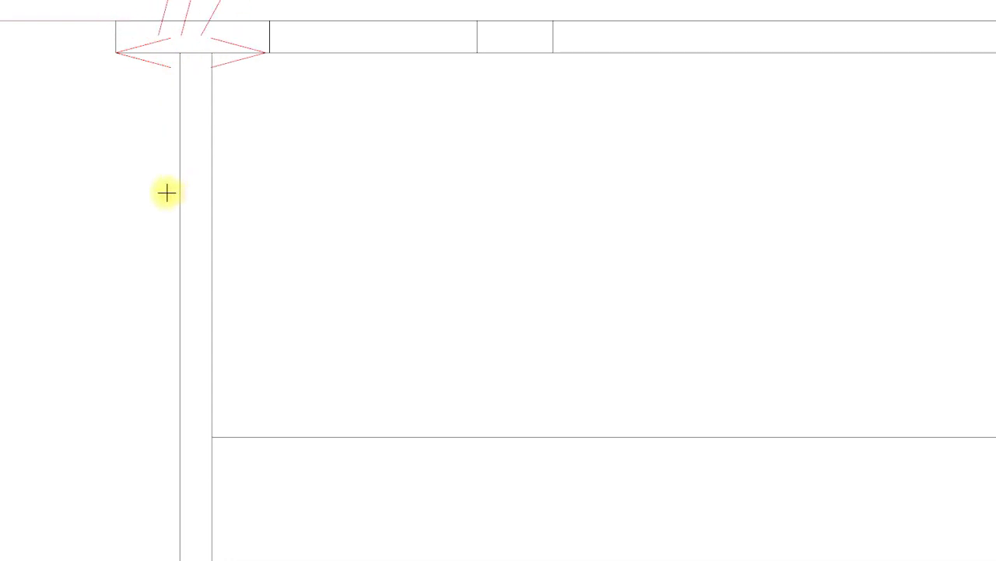
{"action": "left_click", "coordinate": [180, 52]}
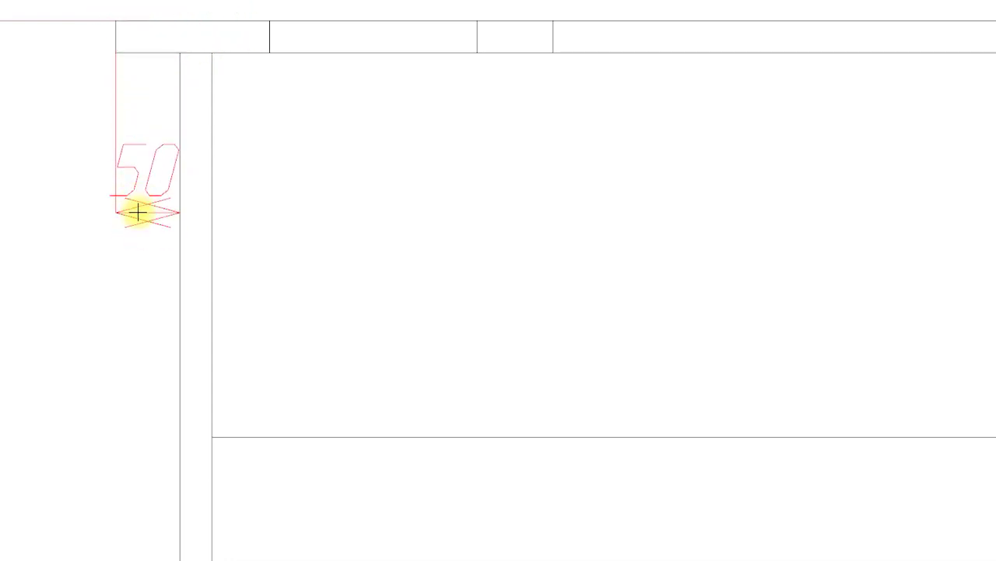
- Examine how the side panel and back panel sit beneath the end of the main worktop in wireframe
{"action": "scroll", "coordinate": [173, 167], "scroll_direction": "down", "scroll_amount": 2}
{"action": "scroll", "coordinate": [152, 195], "scroll_direction": "down", "scroll_amount": 1}
{"action": "middle_click_drag", "start_coordinate": [158, 210], "coordinate": [196, 236]}
{"action": "scroll", "coordinate": [342, 146], "scroll_direction": "down", "scroll_amount": 2}
{"action": "scroll", "coordinate": [366, 167], "scroll_direction": "down", "scroll_amount": 2}
{"action": "scroll", "coordinate": [329, 109], "scroll_direction": "up", "scroll_amount": 4}
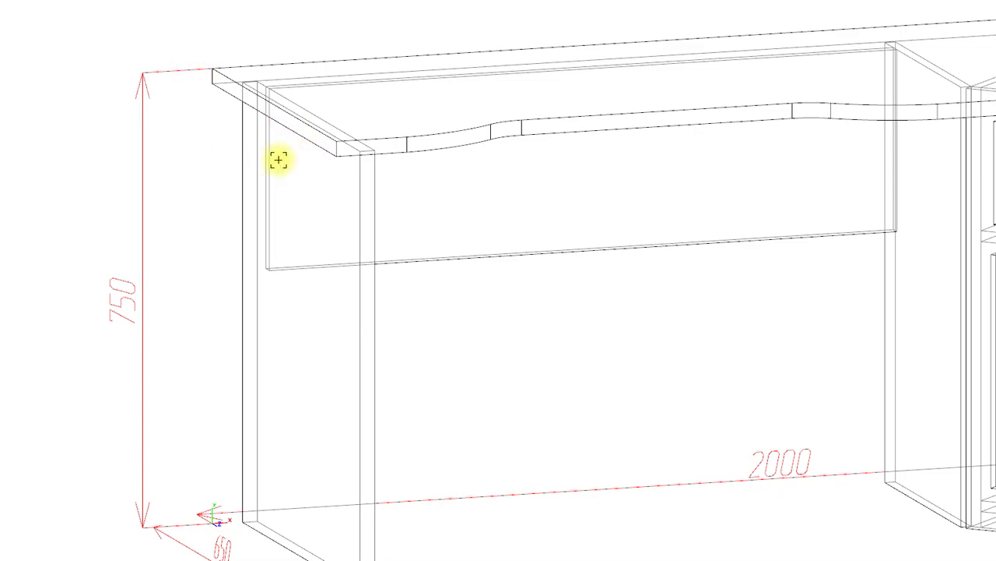
{"action": "scroll", "coordinate": [343, 207], "scroll_direction": "down", "scroll_amount": 3}
{"action": "middle_click_drag", "start_coordinate": [369, 230], "coordinate": [407, 243]}
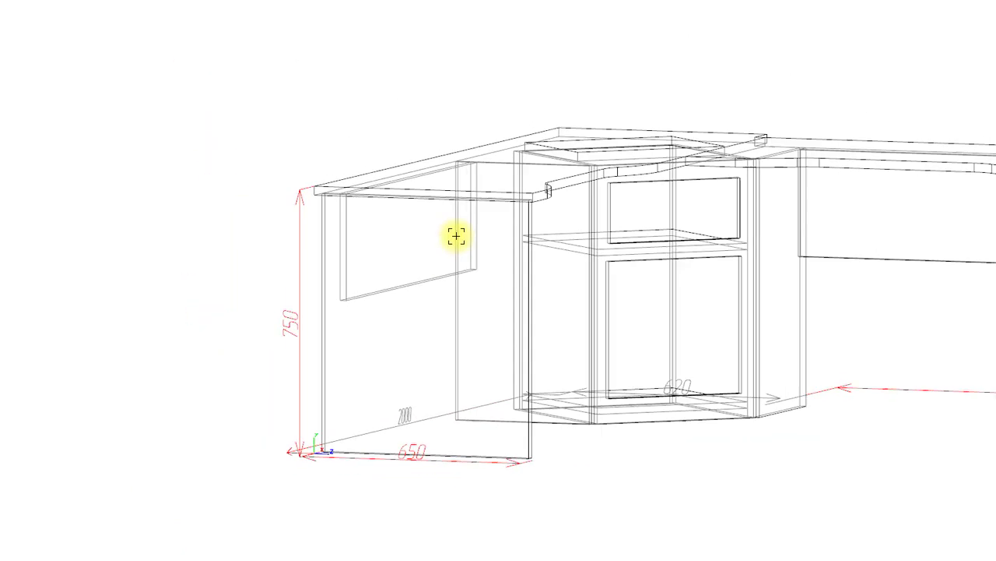
- Examine in wireframe how the front corner of the shorter worktop meets the outer side panel beneath it
{"action": "middle_click_drag", "start_coordinate": [804, 256], "coordinate": [760, 212]}
{"action": "scroll", "coordinate": [716, 183], "scroll_direction": "up", "scroll_amount": 4}
{"action": "middle_click_drag", "start_coordinate": [634, 188], "coordinate": [242, 347]}
{"action": "scroll", "coordinate": [639, 291], "scroll_direction": "down", "scroll_amount": 4}
{"action": "scroll", "coordinate": [402, 247], "scroll_direction": "up", "scroll_amount": 5}
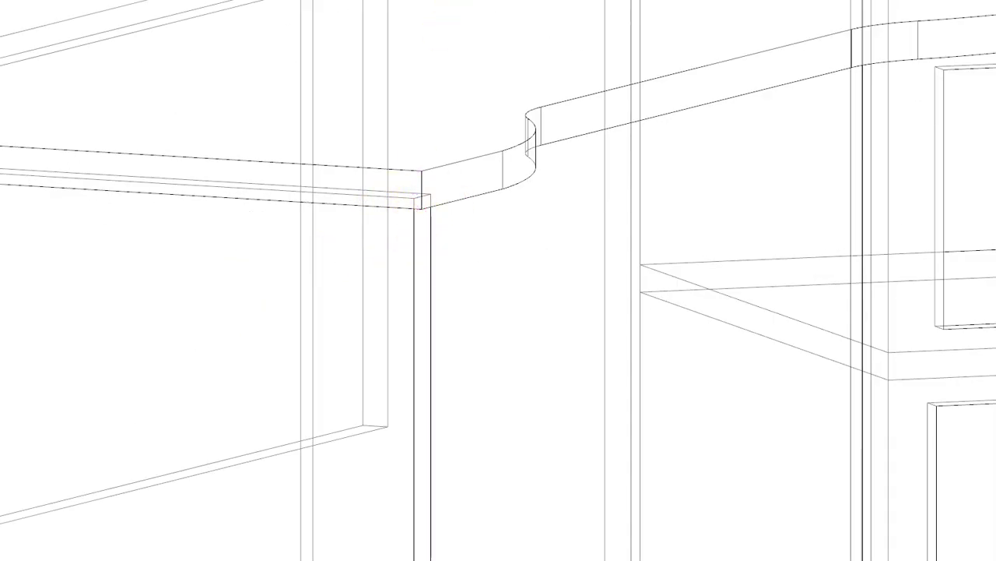
{"action": "scroll", "coordinate": [375, 190], "scroll_direction": "down", "scroll_amount": 6}
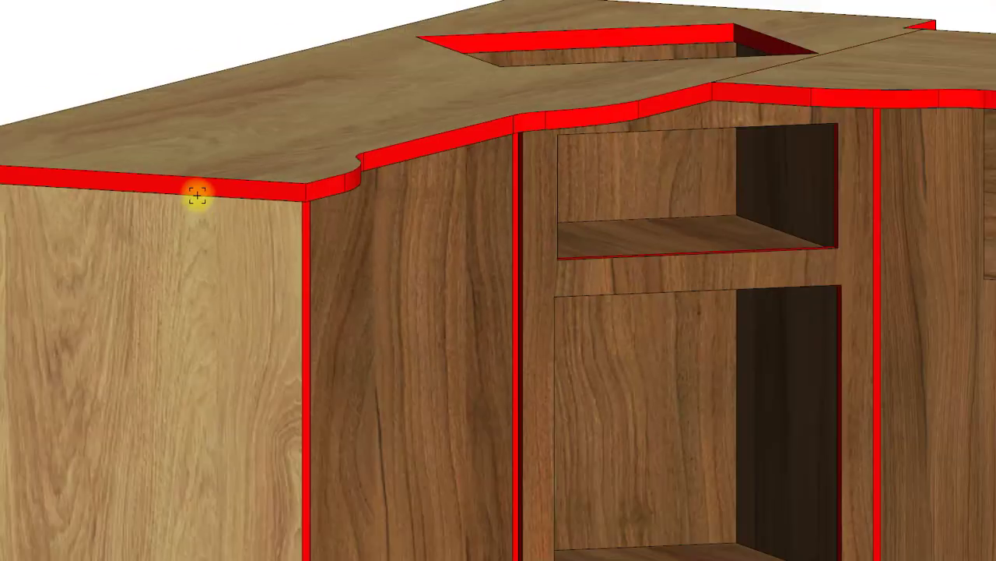
- Examine the shaded desk from the front, comparing the corner cabinet with the outer side panel and the worktop above
{"action": "middle_click_drag", "start_coordinate": [773, 282], "coordinate": [741, 291]}
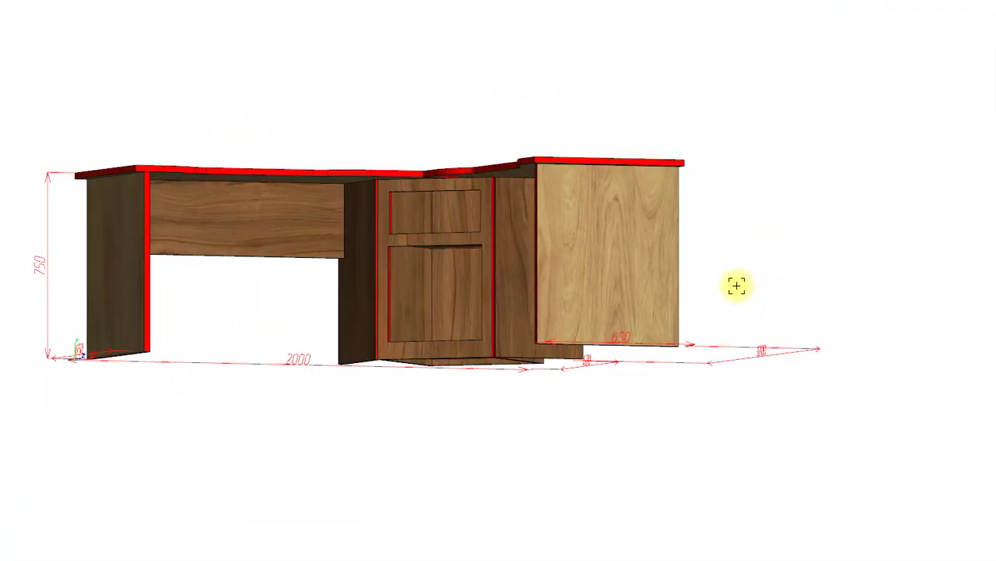
{"action": "scroll", "coordinate": [734, 287], "scroll_direction": "up", "scroll_amount": 2}
{"action": "mouse_move", "coordinate": [499, 225]}
{"action": "middle_mouse_down"}
{"action": "mouse_move", "coordinate": [539, 219]}
{"action": "mouse_move", "coordinate": [519, 216]}
{"action": "mouse_move", "coordinate": [516, 231]}
{"action": "mouse_move", "coordinate": [507, 229]}
{"action": "middle_mouse_up"}
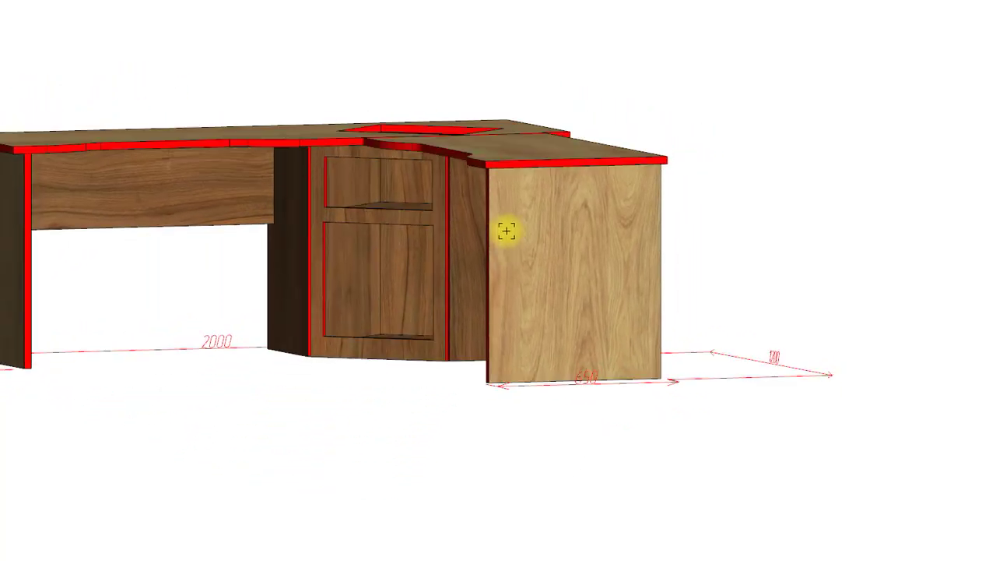
{"action": "scroll", "coordinate": [381, 229], "scroll_direction": "down", "scroll_amount": 3}
{"action": "middle_click_drag", "start_coordinate": [728, 260], "coordinate": [732, 322]}
{"action": "scroll", "coordinate": [292, 190], "scroll_direction": "up", "scroll_amount": 5}
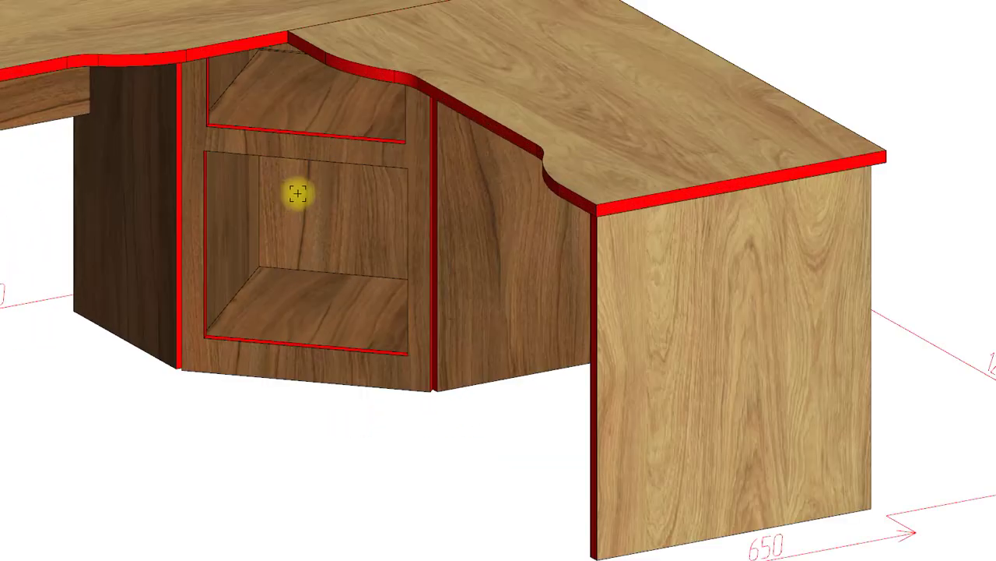
- Select the corner cabinet's front frame panel and examine its upper and lower openings
{"action": "left_click", "coordinate": [264, 356]}
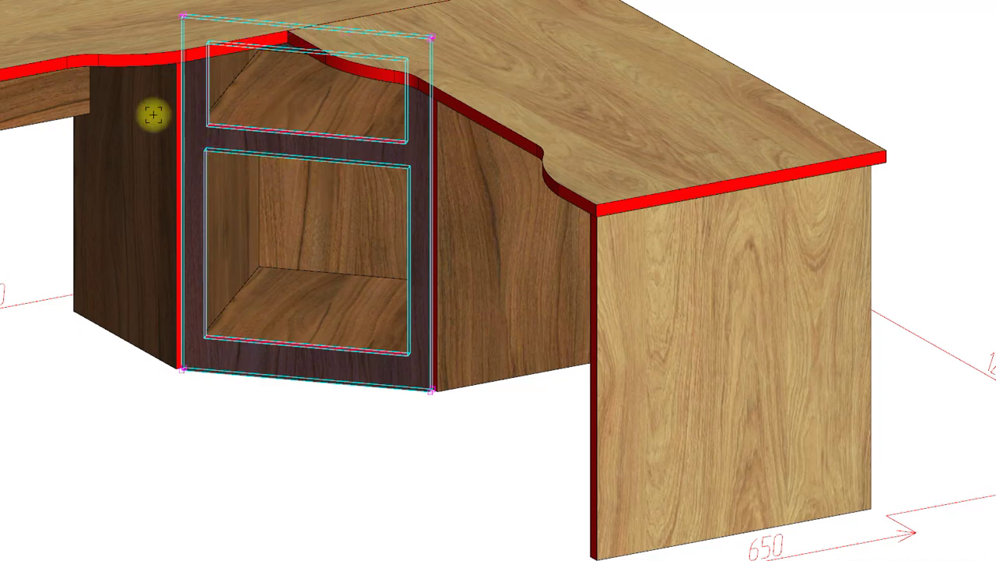
{"action": "scroll", "coordinate": [216, 47], "scroll_direction": "up", "scroll_amount": 3}
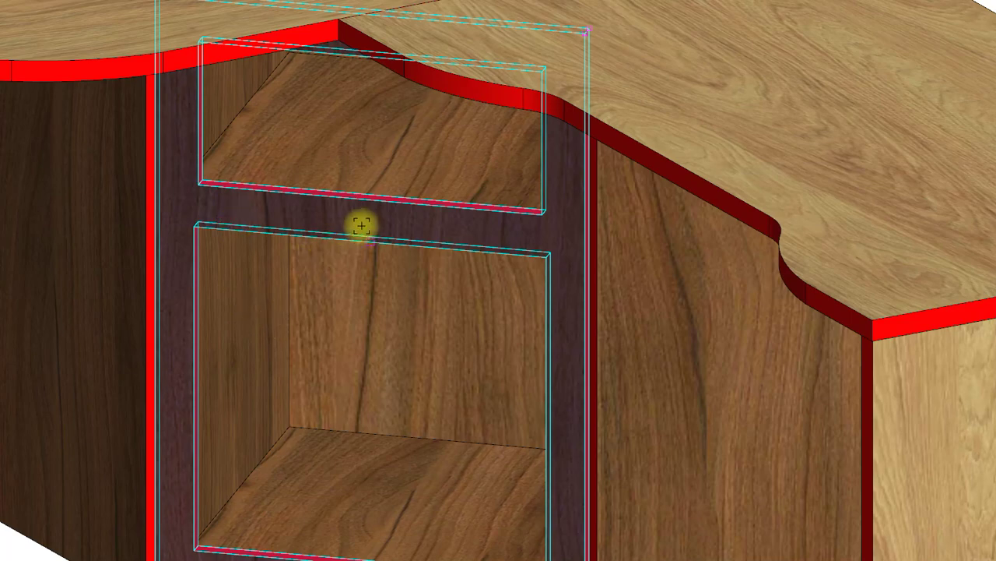
{"action": "scroll", "coordinate": [361, 225], "scroll_direction": "down", "scroll_amount": 1}
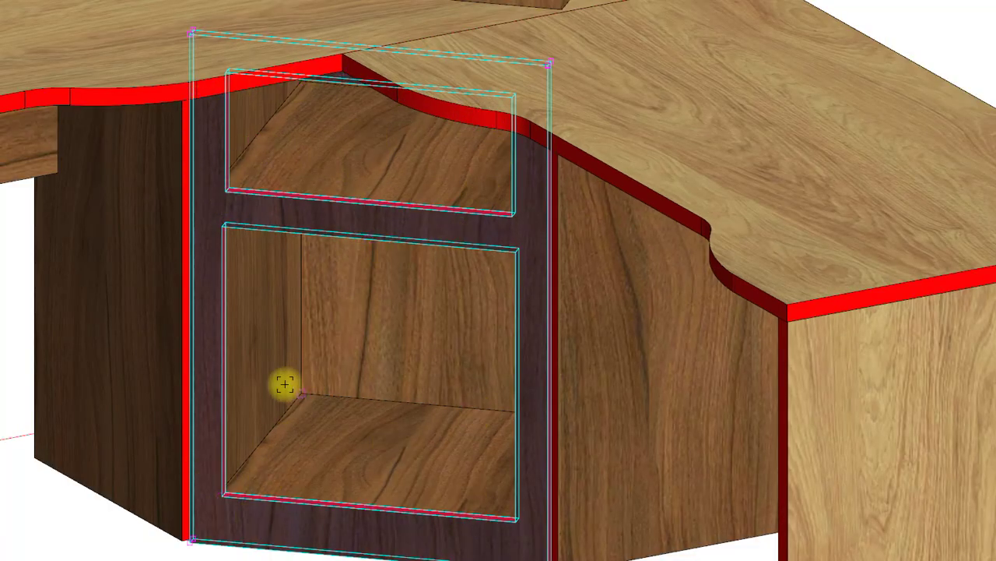
{"action": "scroll", "coordinate": [291, 379], "scroll_direction": "down", "scroll_amount": 1}
{"action": "scroll", "coordinate": [478, 84], "scroll_direction": "up", "scroll_amount": 2}
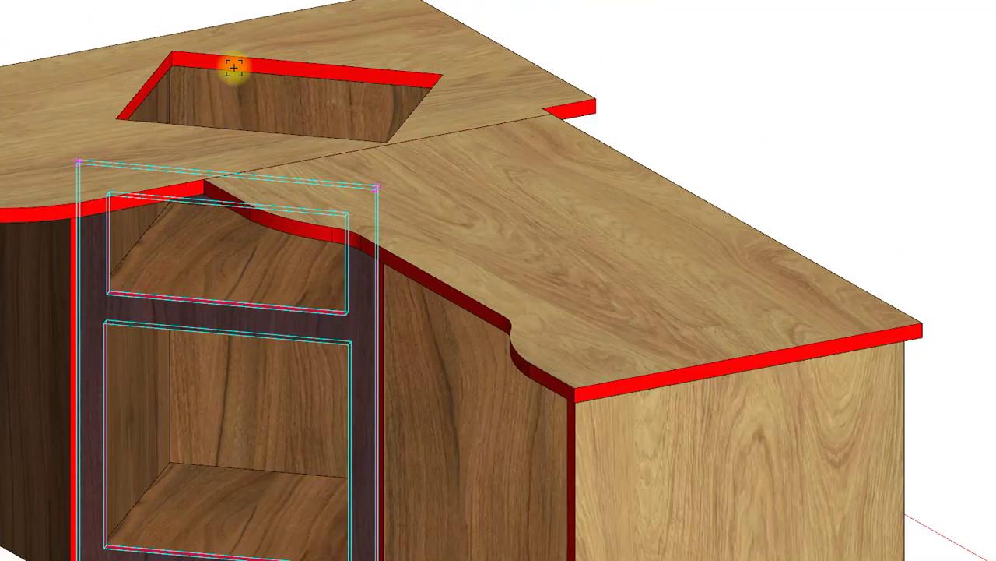
- Examine the rectangular cutout in the main worktop and the cabinet interior beneath it from the rear side
{"action": "scroll", "coordinate": [250, 62], "scroll_direction": "down", "scroll_amount": 2}
{"action": "middle_click_drag", "start_coordinate": [718, 139], "coordinate": [641, 94]}
{"action": "scroll", "coordinate": [534, 23], "scroll_direction": "up", "scroll_amount": 1}
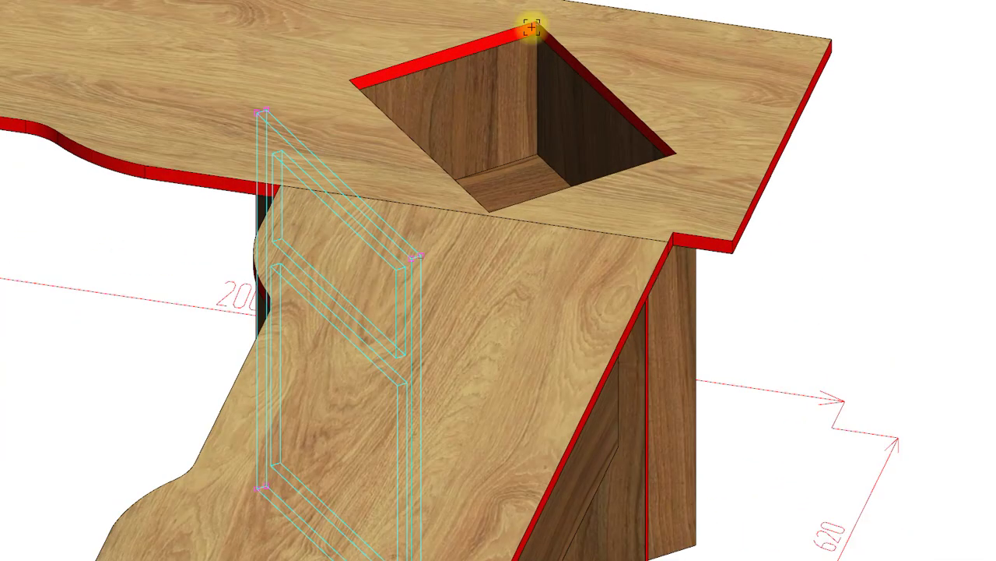
{"action": "left_click", "coordinate": [536, 29]}
{"action": "middle_click_drag", "start_coordinate": [536, 29], "coordinate": [682, 151]}
{"action": "scroll", "coordinate": [656, 107], "scroll_direction": "up", "scroll_amount": 3}
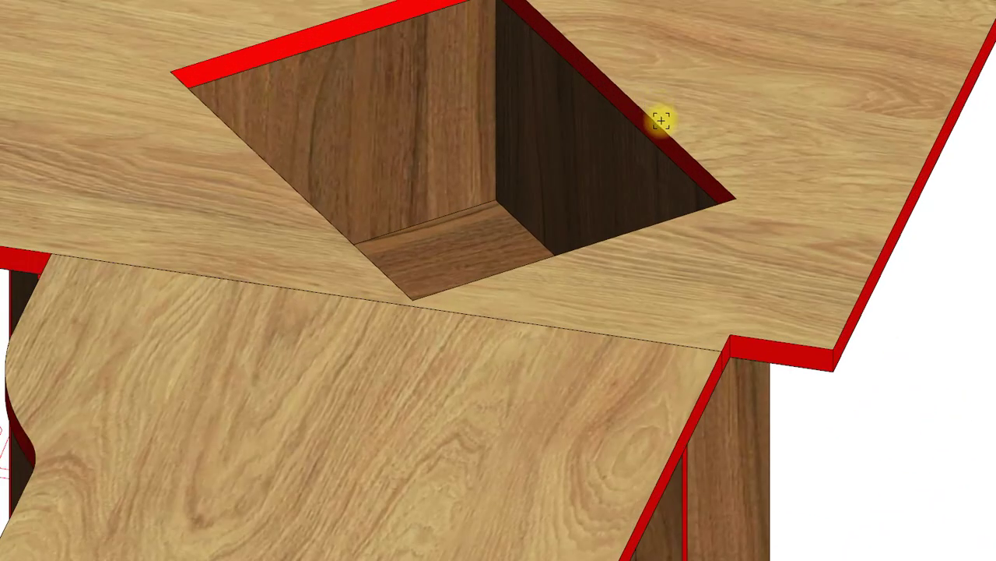
{"action": "scroll", "coordinate": [662, 123], "scroll_direction": "up", "scroll_amount": 2}
{"action": "scroll", "coordinate": [668, 126], "scroll_direction": "down", "scroll_amount": 1}
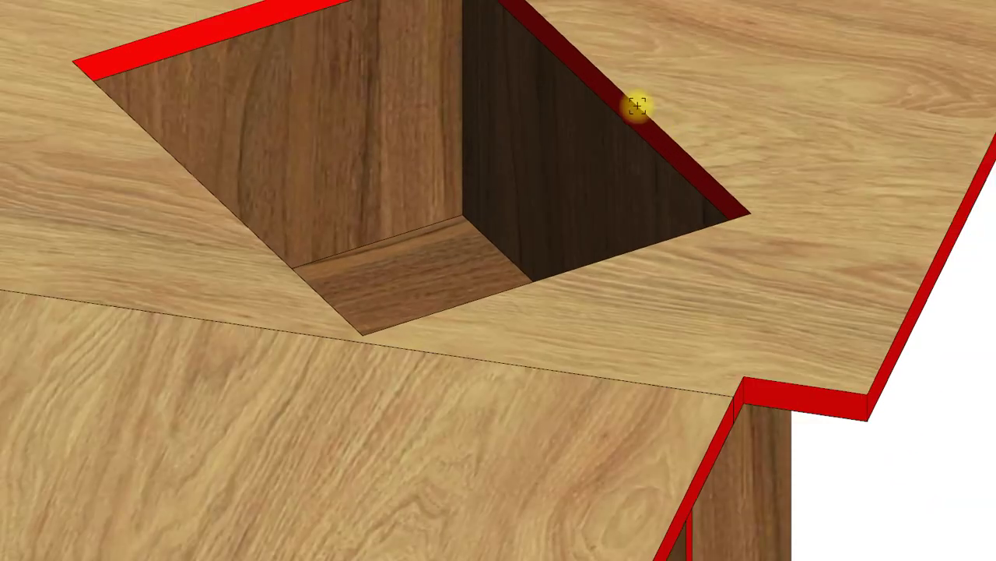
{"action": "scroll", "coordinate": [629, 101], "scroll_direction": "down", "scroll_amount": 3}
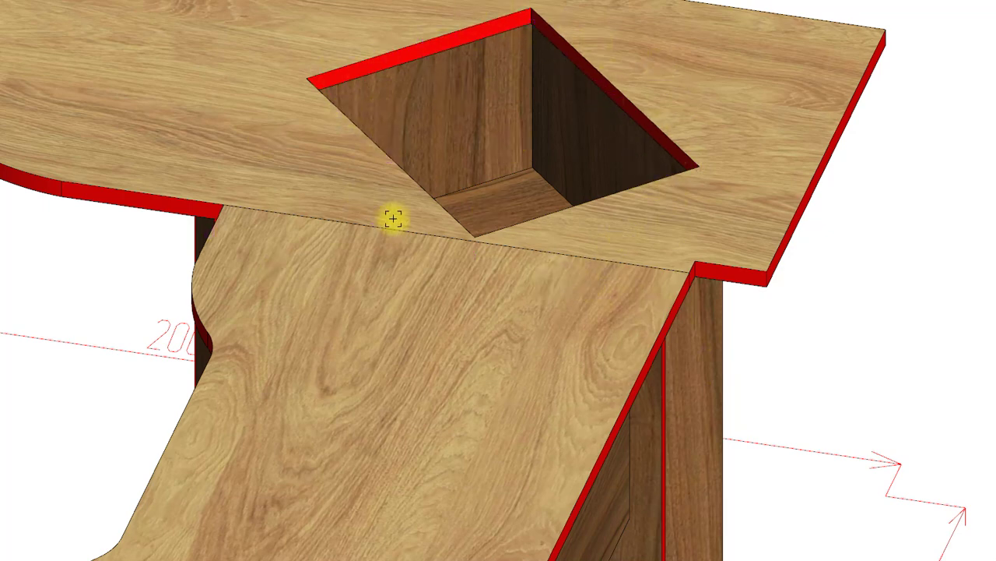
- Examine where the cutout sits relative to the joint between the two worktops and the notched rear corner
{"action": "scroll", "coordinate": [429, 182], "scroll_direction": "down", "scroll_amount": 5}
{"action": "scroll", "coordinate": [563, 171], "scroll_direction": "up", "scroll_amount": 3}
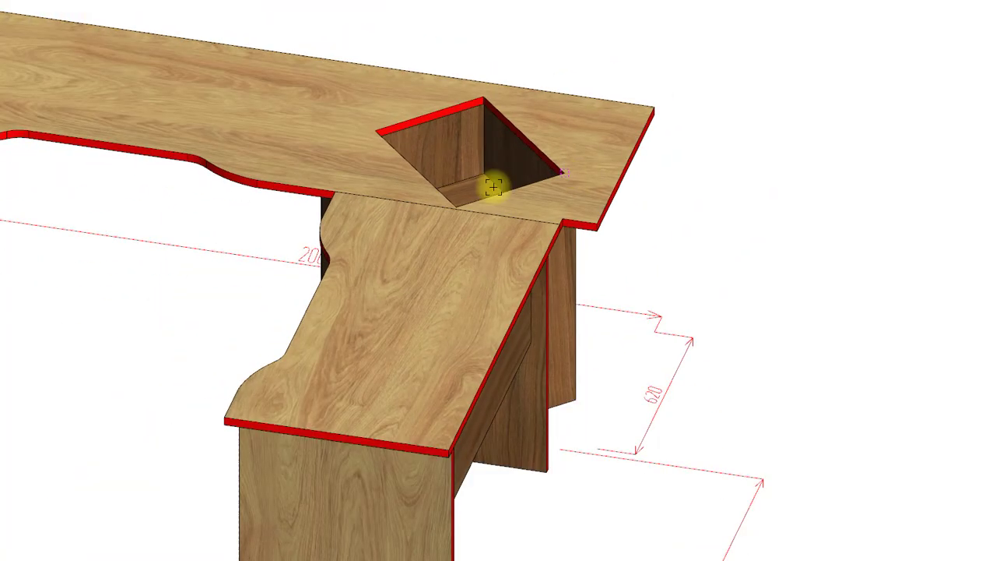
{"action": "scroll", "coordinate": [494, 186], "scroll_direction": "up", "scroll_amount": 2}
{"action": "scroll", "coordinate": [723, 171], "scroll_direction": "down", "scroll_amount": 2}
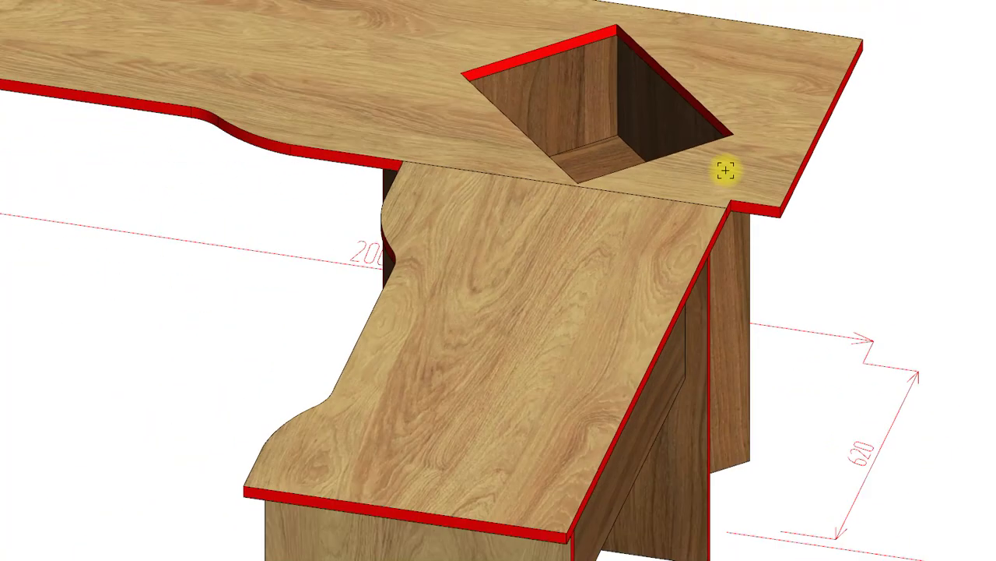
{"action": "left_click", "coordinate": [725, 172]}
{"action": "key", "text": "Escape"}
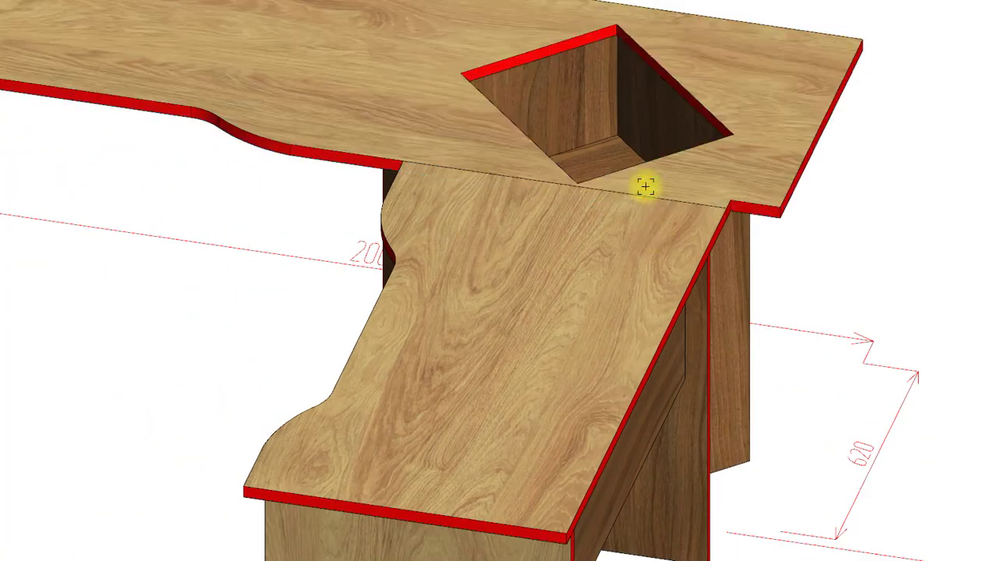
{"action": "scroll", "coordinate": [577, 268], "scroll_direction": "down", "scroll_amount": 3}
{"action": "middle_click_drag", "start_coordinate": [692, 390], "coordinate": [781, 376]}
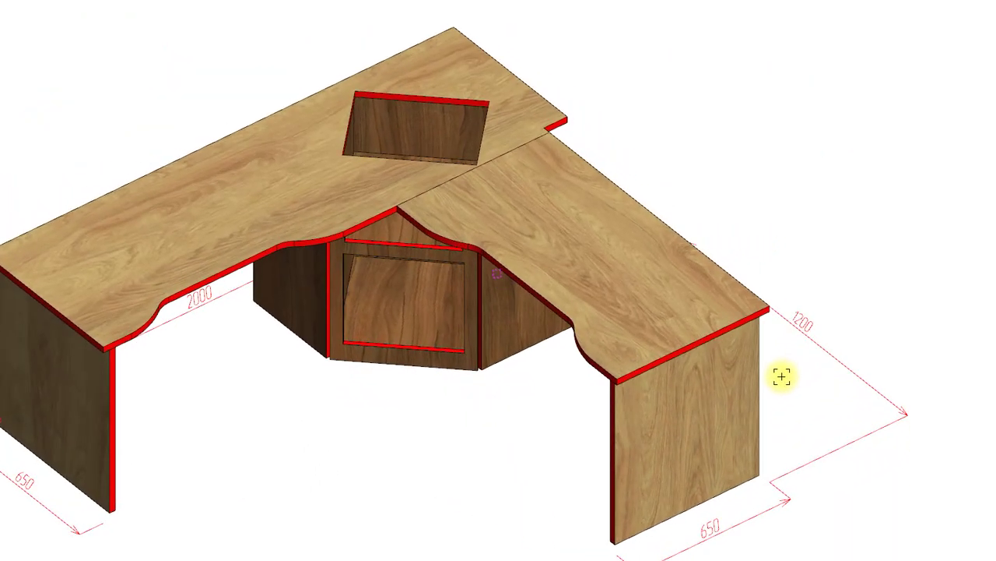
- Inspect the gap between the cutout's front corner and the worktop joint in the top view
{"action": "scroll", "coordinate": [790, 363], "scroll_direction": "down", "scroll_amount": 1}
{"action": "scroll", "coordinate": [727, 231], "scroll_direction": "down", "scroll_amount": 2}
{"action": "middle_click_drag", "start_coordinate": [778, 218], "coordinate": [771, 270]}
{"action": "scroll", "coordinate": [636, 243], "scroll_direction": "up", "scroll_amount": 2}
{"action": "scroll", "coordinate": [636, 243], "scroll_direction": "up", "scroll_amount": 2}
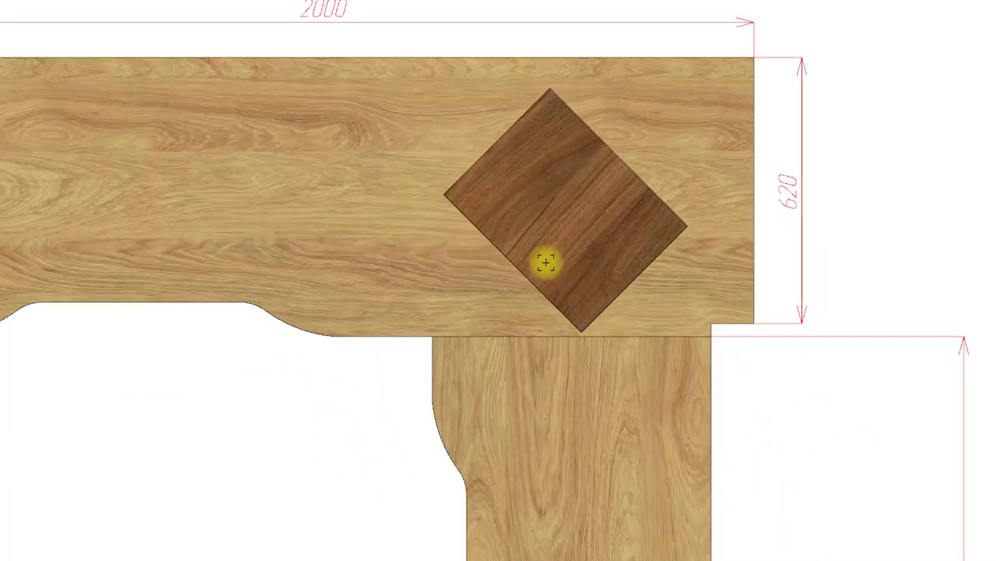
{"action": "scroll", "coordinate": [553, 261], "scroll_direction": "up", "scroll_amount": 3}
{"action": "scroll", "coordinate": [594, 373], "scroll_direction": "down", "scroll_amount": 3}
{"action": "scroll", "coordinate": [598, 387], "scroll_direction": "up", "scroll_amount": 5}
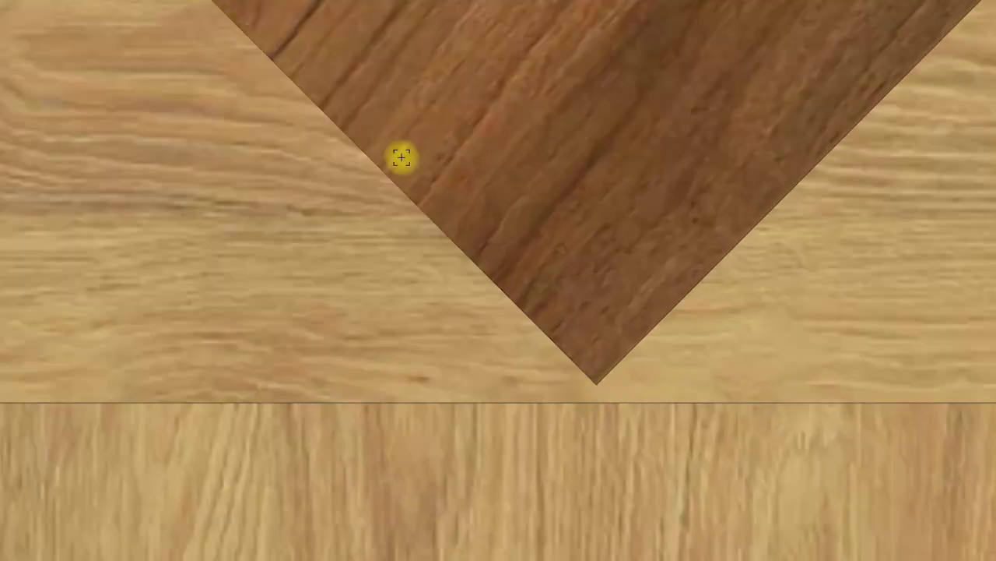
{"action": "scroll", "coordinate": [498, 285], "scroll_direction": "down", "scroll_amount": 5}
{"action": "scroll", "coordinate": [492, 112], "scroll_direction": "up", "scroll_amount": 4}
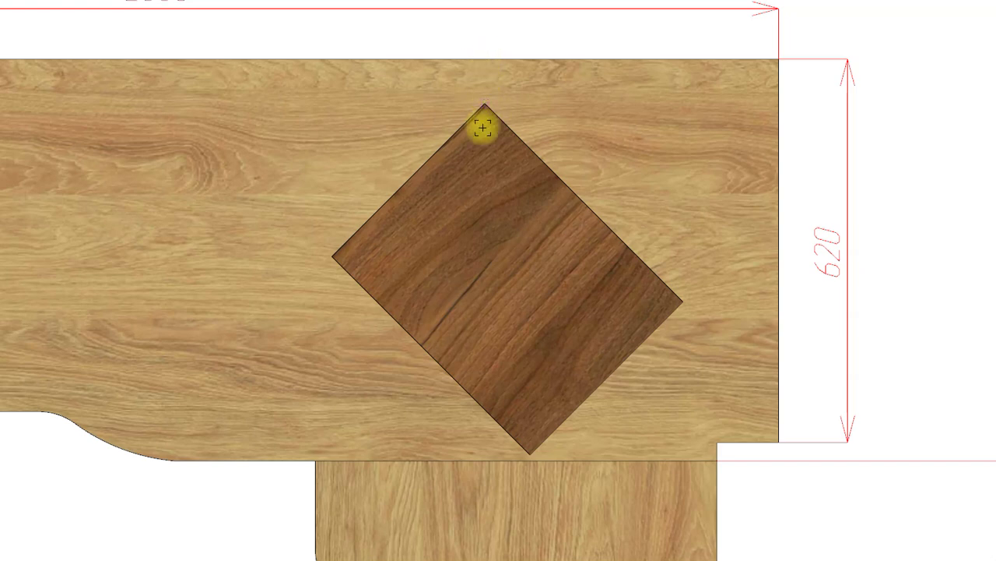
- Measure the distance from the main worktop's rear edge to the cutout's nearest corner in the wireframe top view
{"action": "left_click", "coordinate": [496, 60]}
{"action": "key", "text": "ctrl+t"}
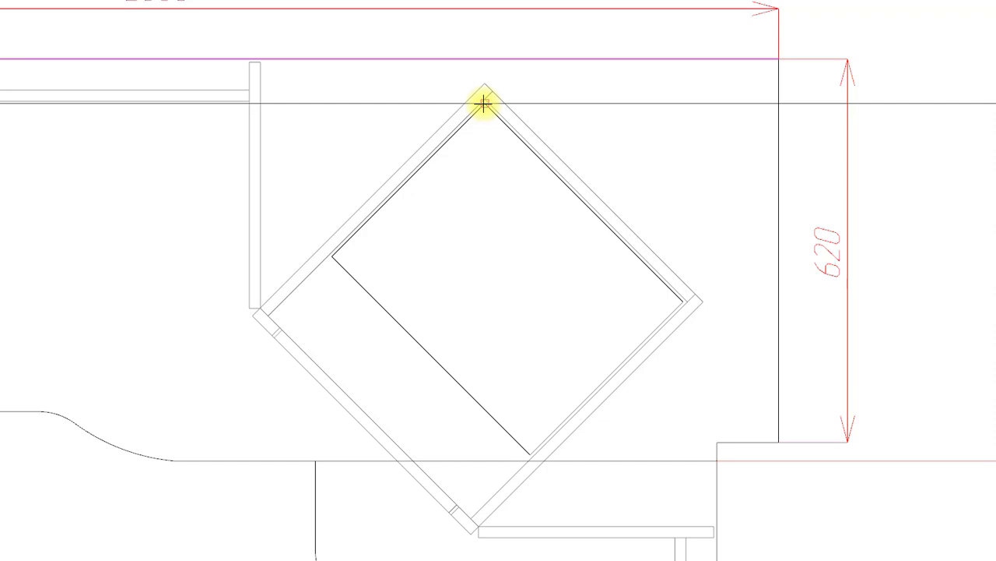
{"action": "left_click", "coordinate": [488, 71]}
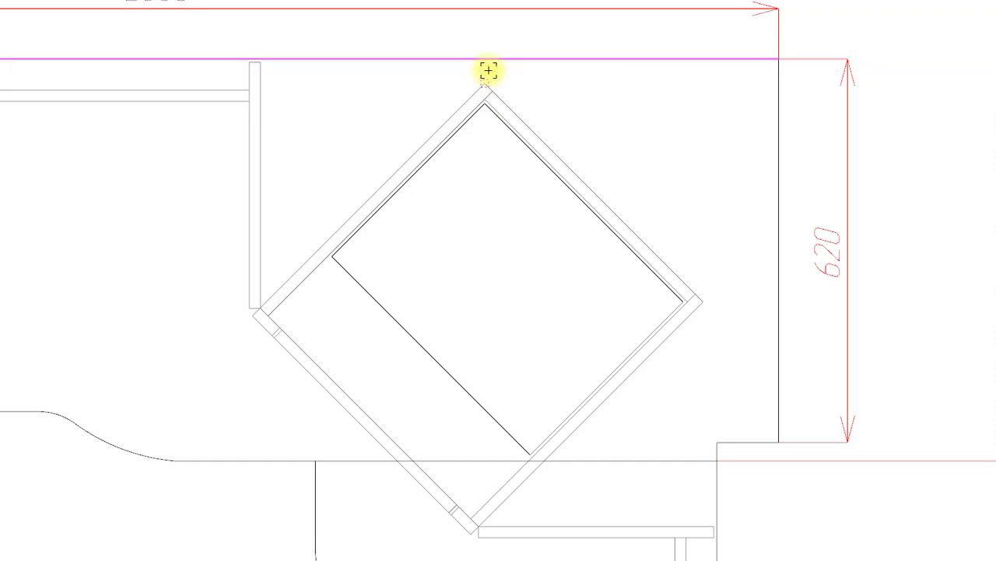
{"action": "scroll", "coordinate": [802, 351], "scroll_direction": "down", "scroll_amount": 3}
{"action": "scroll", "coordinate": [763, 256], "scroll_direction": "up", "scroll_amount": 3}
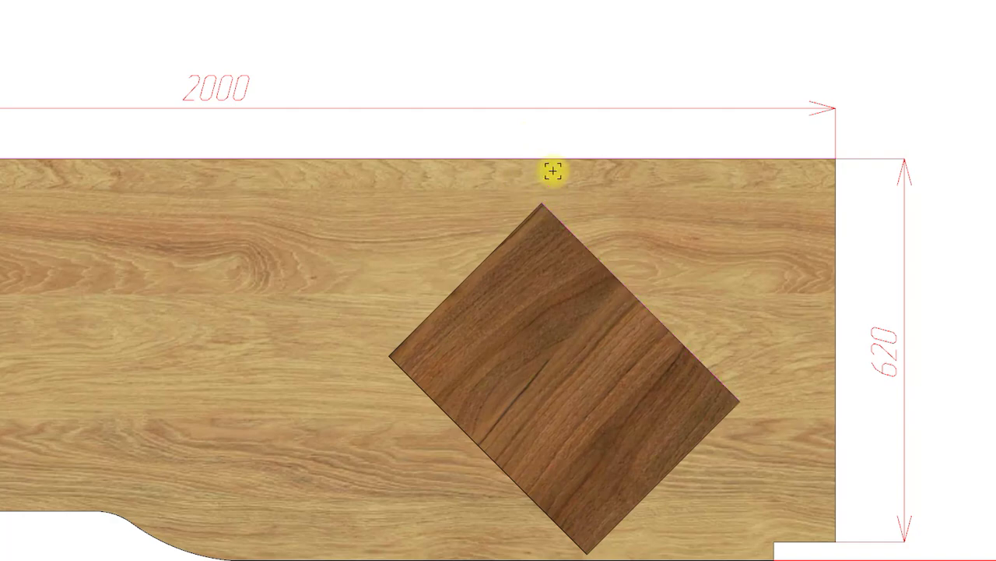
- Measure the distance from the worktop joint to the cutout's nearest corner in the wireframe top view
{"action": "scroll", "coordinate": [629, 96], "scroll_direction": "down", "scroll_amount": 3}
{"action": "scroll", "coordinate": [630, 372], "scroll_direction": "up", "scroll_amount": 4}
{"action": "scroll", "coordinate": [577, 348], "scroll_direction": "up", "scroll_amount": 2}
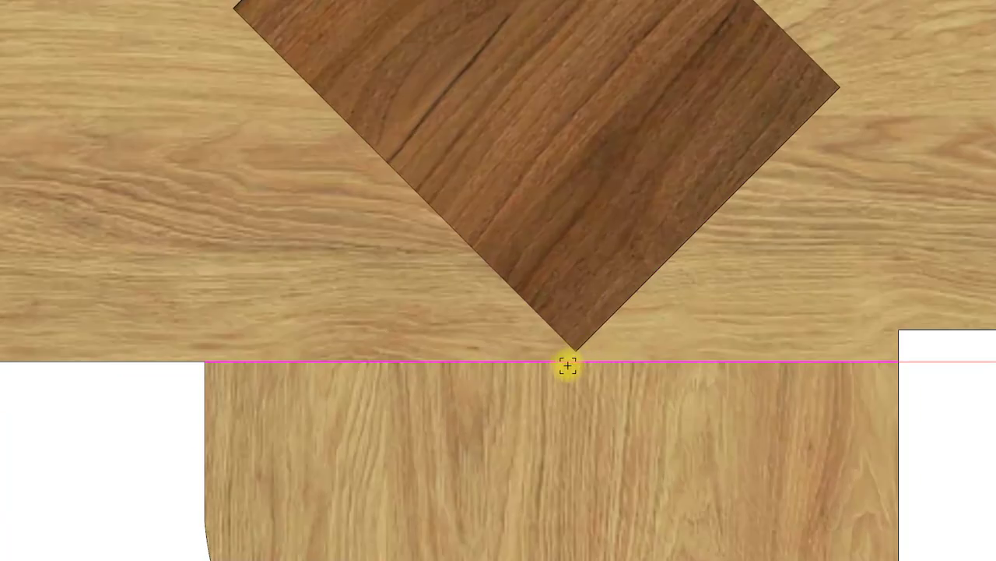
{"action": "scroll", "coordinate": [620, 305], "scroll_direction": "up", "scroll_amount": 2}
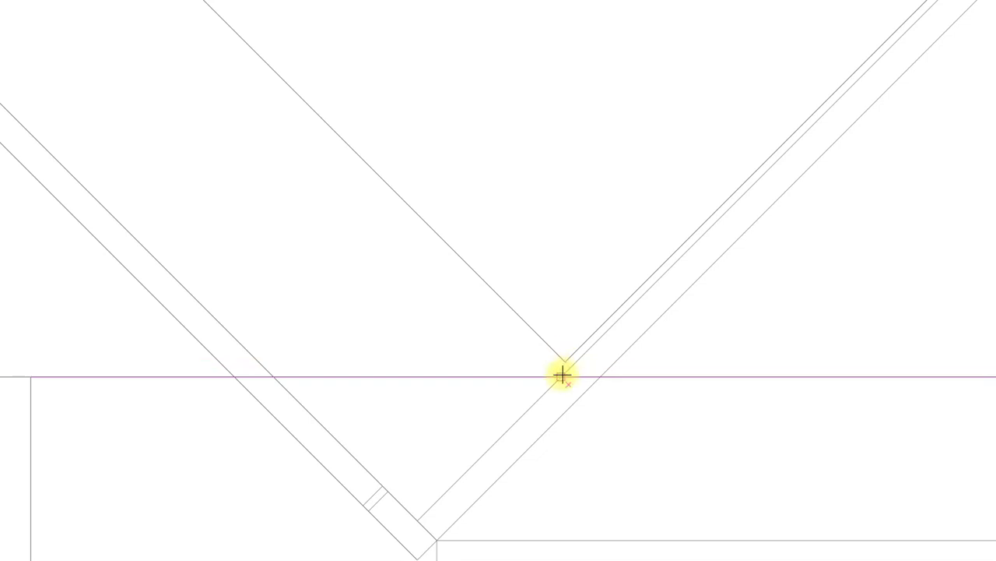
{"action": "left_click", "coordinate": [534, 344]}
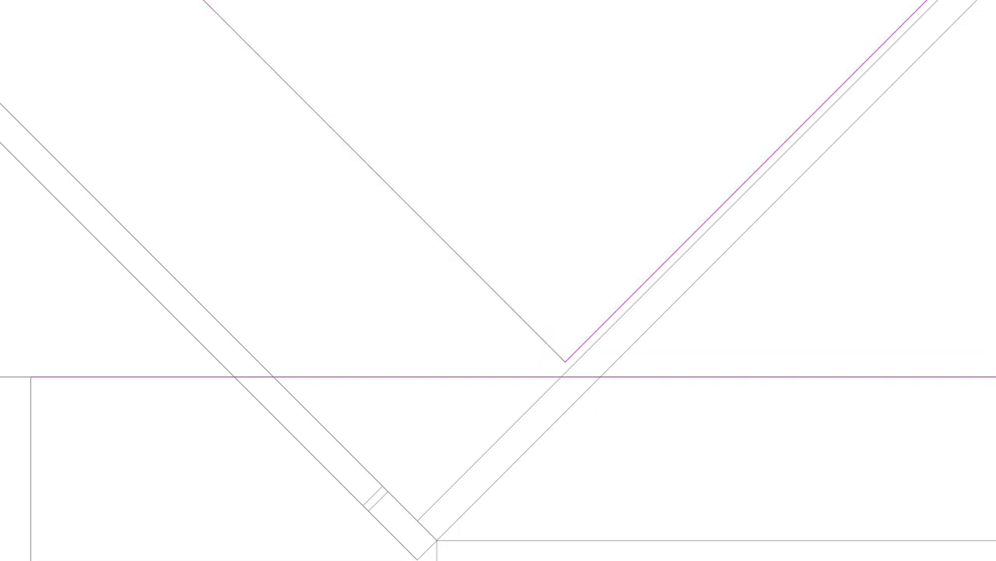
{"action": "scroll", "coordinate": [574, 383], "scroll_direction": "up", "scroll_amount": 2}
{"action": "scroll", "coordinate": [572, 380], "scroll_direction": "down", "scroll_amount": 8}
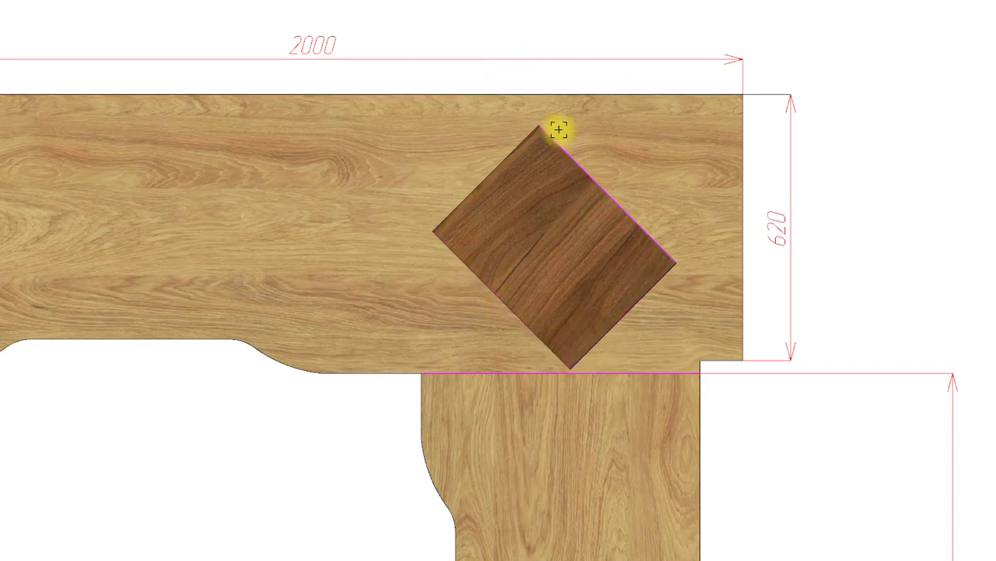
- Examine the cutout's spacing from the worktop joint and the rear edge in an angled view from above
{"action": "scroll", "coordinate": [777, 146], "scroll_direction": "down", "scroll_amount": 4}
{"action": "middle_click_drag", "start_coordinate": [883, 300], "coordinate": [756, 267]}
{"action": "scroll", "coordinate": [700, 280], "scroll_direction": "up", "scroll_amount": 4}
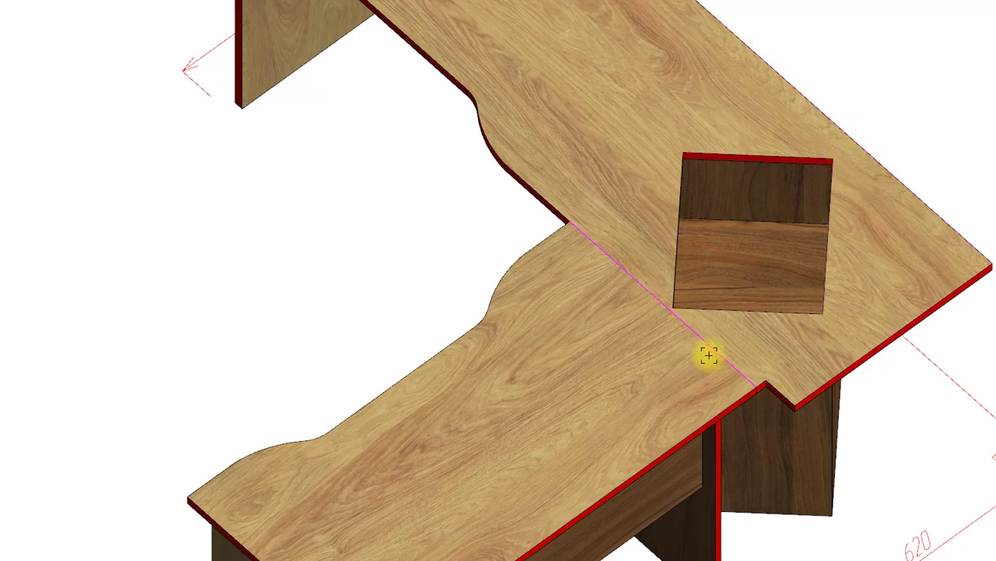
{"action": "scroll", "coordinate": [708, 345], "scroll_direction": "down", "scroll_amount": 4}
{"action": "scroll", "coordinate": [643, 316], "scroll_direction": "up", "scroll_amount": 4}
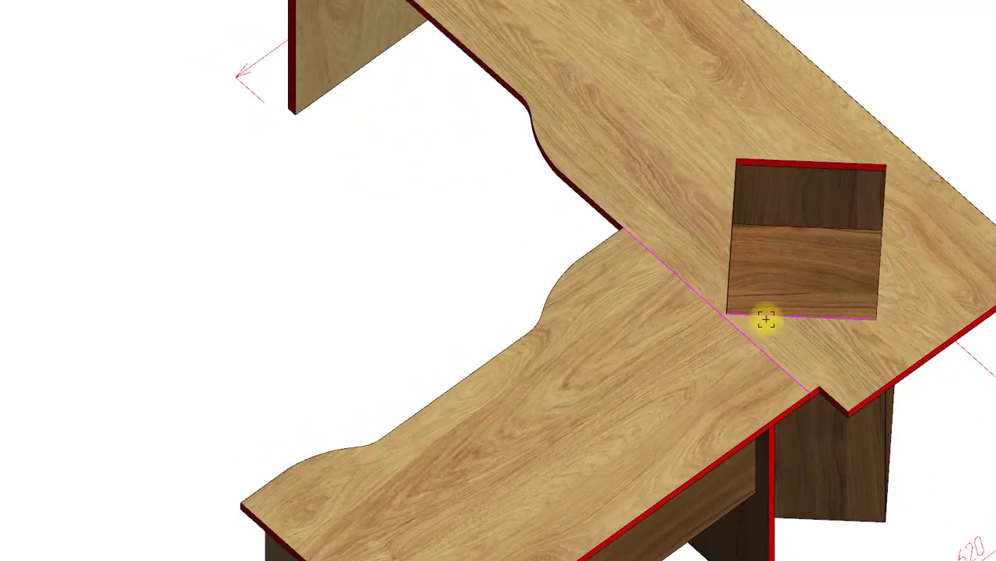
{"action": "scroll", "coordinate": [704, 323], "scroll_direction": "up", "scroll_amount": 2}
{"action": "scroll", "coordinate": [685, 319], "scroll_direction": "down", "scroll_amount": 4}
{"action": "scroll", "coordinate": [545, 98], "scroll_direction": "up", "scroll_amount": 4}
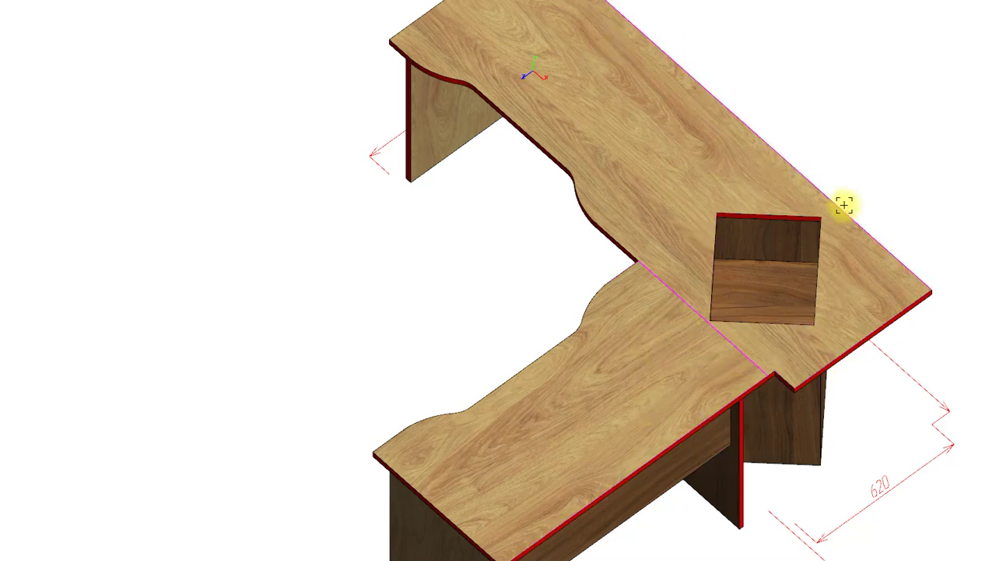
{"action": "scroll", "coordinate": [685, 140], "scroll_direction": "down", "scroll_amount": 3}
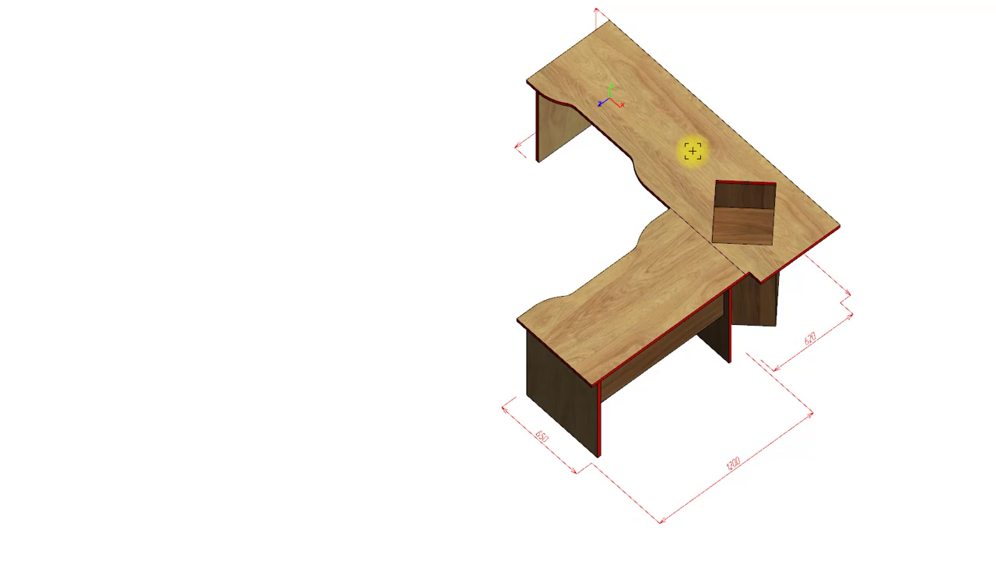
- Examine the rear of the desk, including the back panel, inner side panels and corner cabinet
{"action": "middle_click_drag", "start_coordinate": [680, 407], "coordinate": [652, 343]}
{"action": "scroll", "coordinate": [639, 296], "scroll_direction": "up", "scroll_amount": 5}
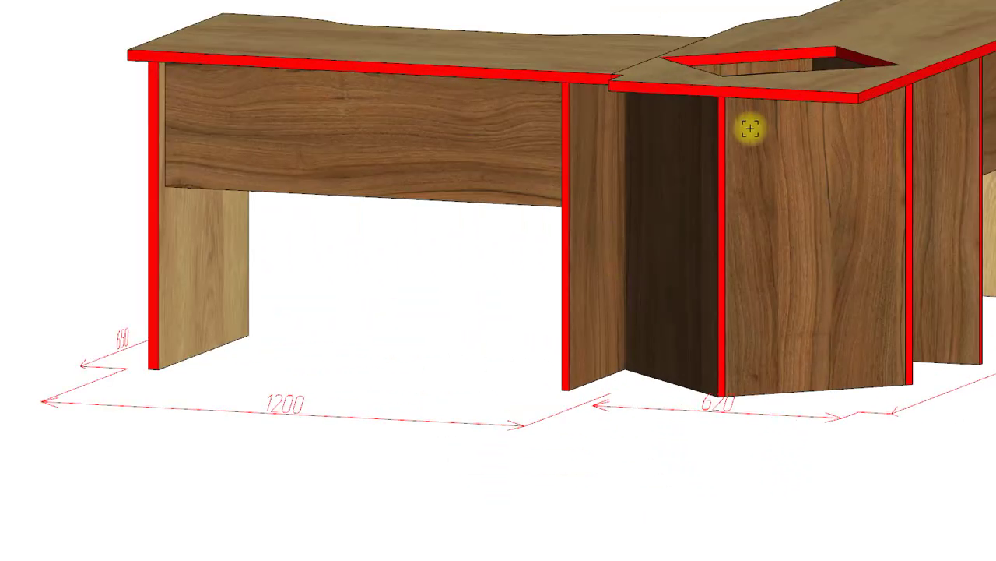
{"action": "scroll", "coordinate": [792, 329], "scroll_direction": "down", "scroll_amount": 3}
{"action": "middle_click_drag", "start_coordinate": [932, 319], "coordinate": [796, 490]}
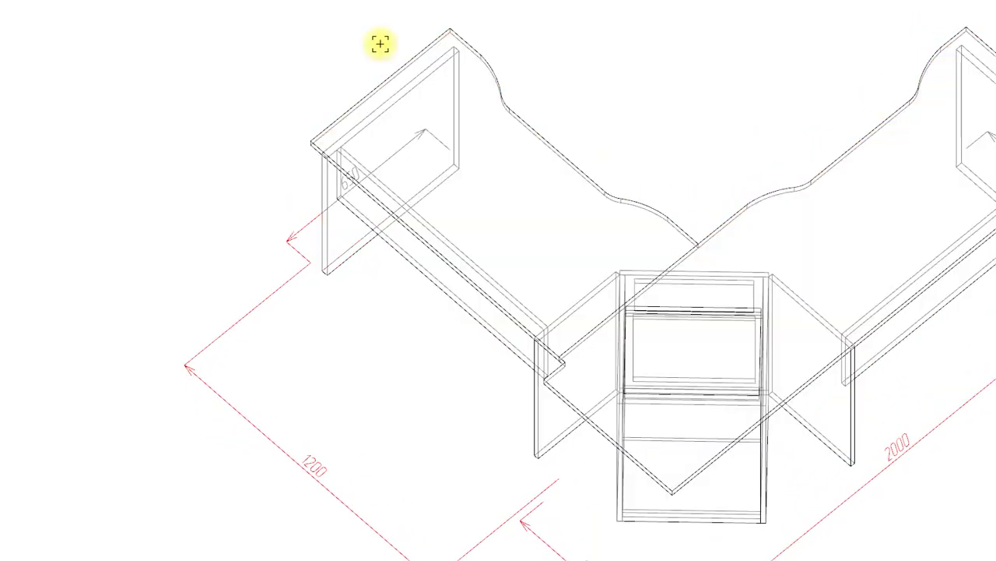
- Inspect in the wireframe top view how the corner cabinet meets the main worktop's inner side panel
{"action": "middle_click_drag", "start_coordinate": [663, 500], "coordinate": [817, 511]}
{"action": "middle_click_drag", "start_coordinate": [550, 405], "coordinate": [634, 449]}
{"action": "scroll", "coordinate": [590, 283], "scroll_direction": "up", "scroll_amount": 4}
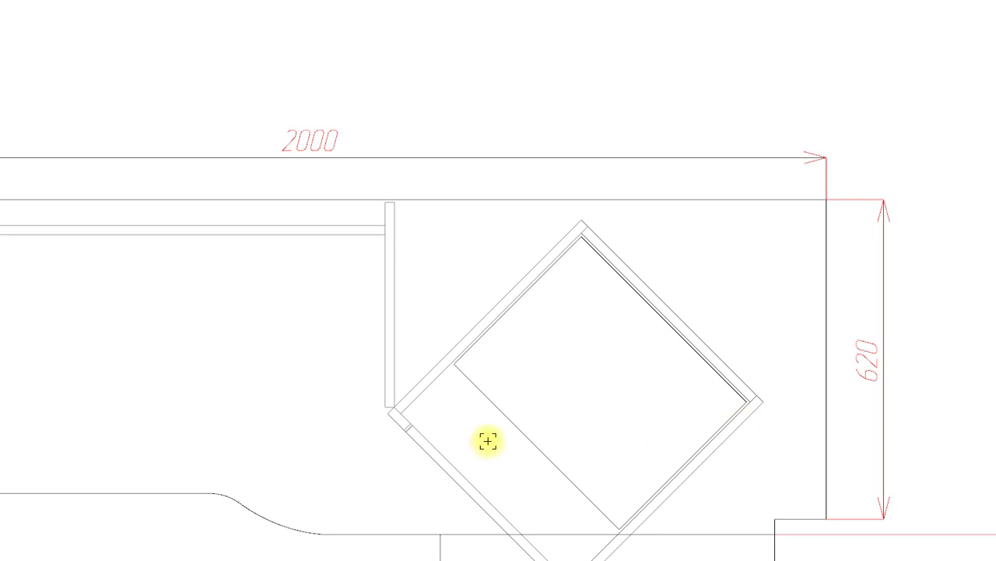
{"action": "scroll", "coordinate": [483, 450], "scroll_direction": "down", "scroll_amount": 3}
{"action": "scroll", "coordinate": [447, 410], "scroll_direction": "up", "scroll_amount": 6}
- Select the main worktop's inner side panel beside the corner cabinet and examine it from the front
{"action": "left_click", "coordinate": [437, 354]}
{"action": "scroll", "coordinate": [467, 210], "scroll_direction": "down", "scroll_amount": 3}
{"action": "scroll", "coordinate": [537, 389], "scroll_direction": "down", "scroll_amount": 2}
{"action": "middle_click_drag", "start_coordinate": [548, 400], "coordinate": [398, 303]}
{"action": "scroll", "coordinate": [439, 487], "scroll_direction": "up", "scroll_amount": 3}
{"action": "scroll", "coordinate": [359, 313], "scroll_direction": "down", "scroll_amount": 2}
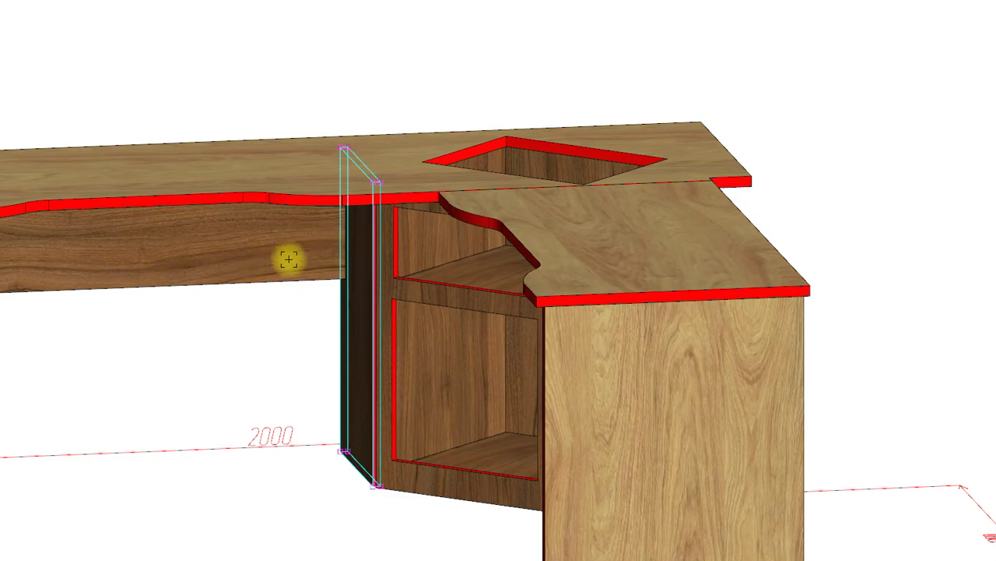
- Examine from the front how the shorter worktop's inner side panel and back panel sit beside the corner cabinet
{"action": "middle_click_drag", "start_coordinate": [776, 267], "coordinate": [864, 266]}
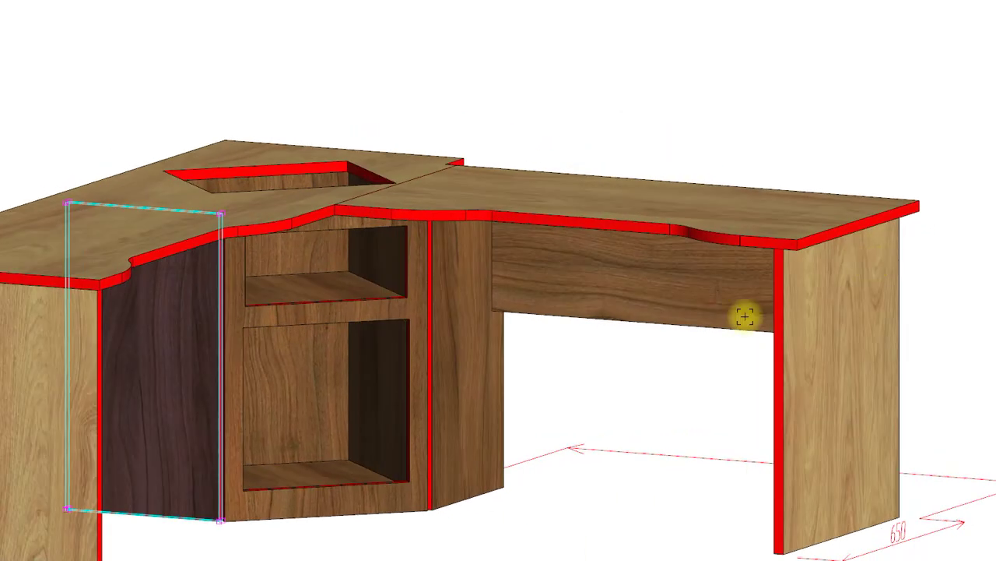
{"action": "scroll", "coordinate": [469, 337], "scroll_direction": "up", "scroll_amount": 3}
{"action": "scroll", "coordinate": [451, 311], "scroll_direction": "down", "scroll_amount": 5}
{"action": "scroll", "coordinate": [431, 250], "scroll_direction": "up", "scroll_amount": 5}
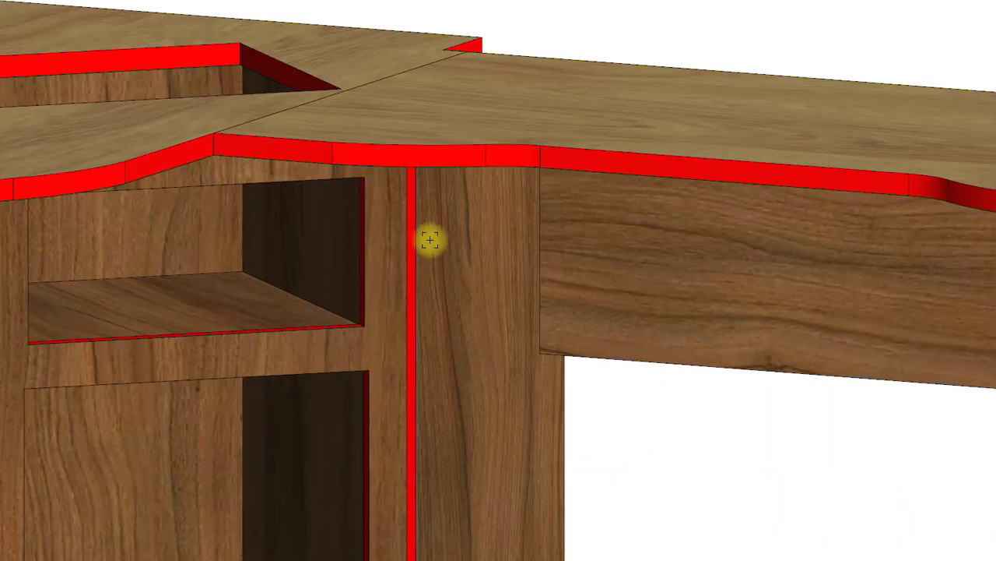
{"action": "scroll", "coordinate": [420, 221], "scroll_direction": "down", "scroll_amount": 1}
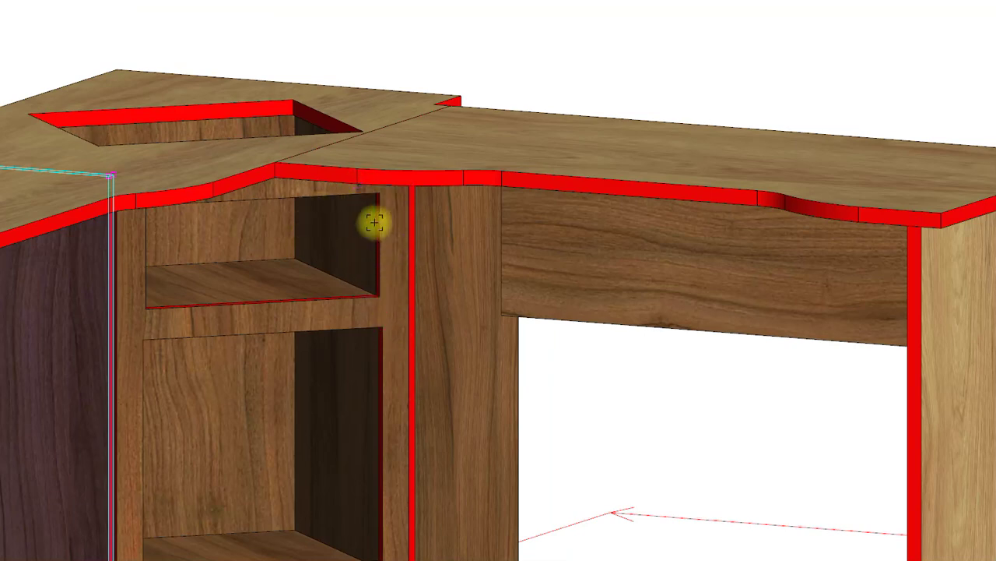
{"action": "scroll", "coordinate": [409, 251], "scroll_direction": "down", "scroll_amount": 5}
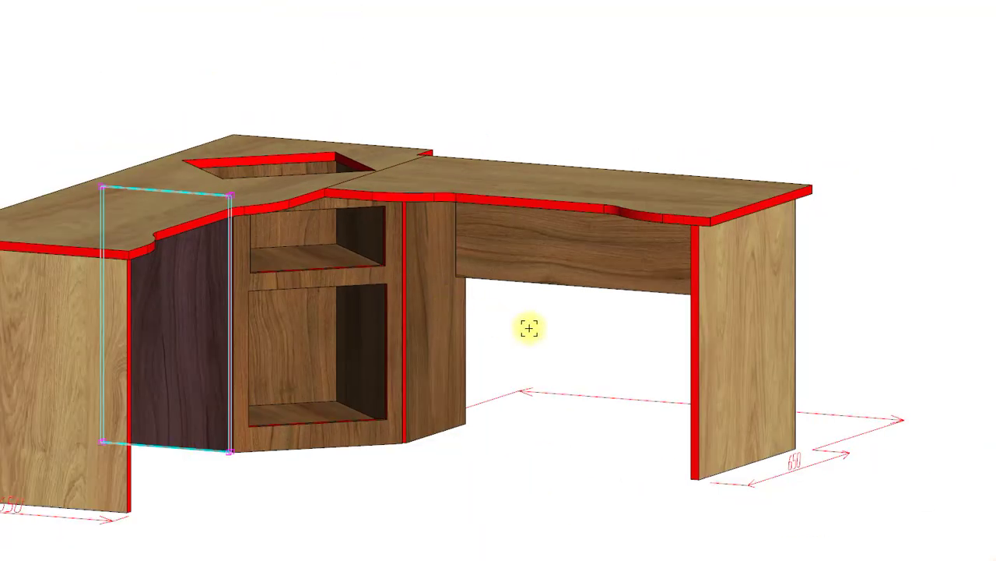
{"action": "scroll", "coordinate": [396, 205], "scroll_direction": "up", "scroll_amount": 6}
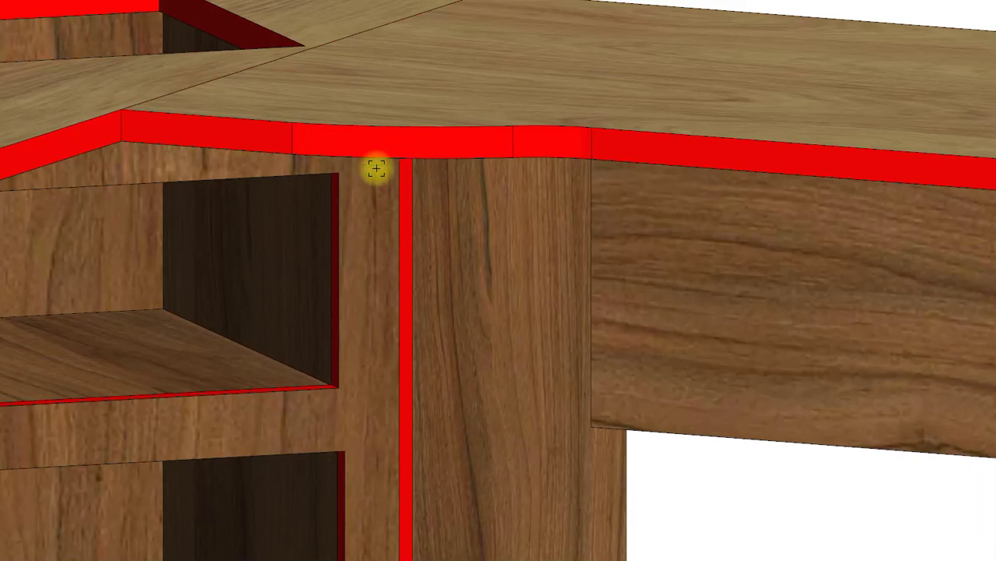
{"action": "scroll", "coordinate": [641, 298], "scroll_direction": "down", "scroll_amount": 4}
- Inspect in the wireframe top view how both inner side panels meet the corner cabinet's front corners
{"action": "middle_click_drag", "start_coordinate": [646, 320], "coordinate": [707, 473]}
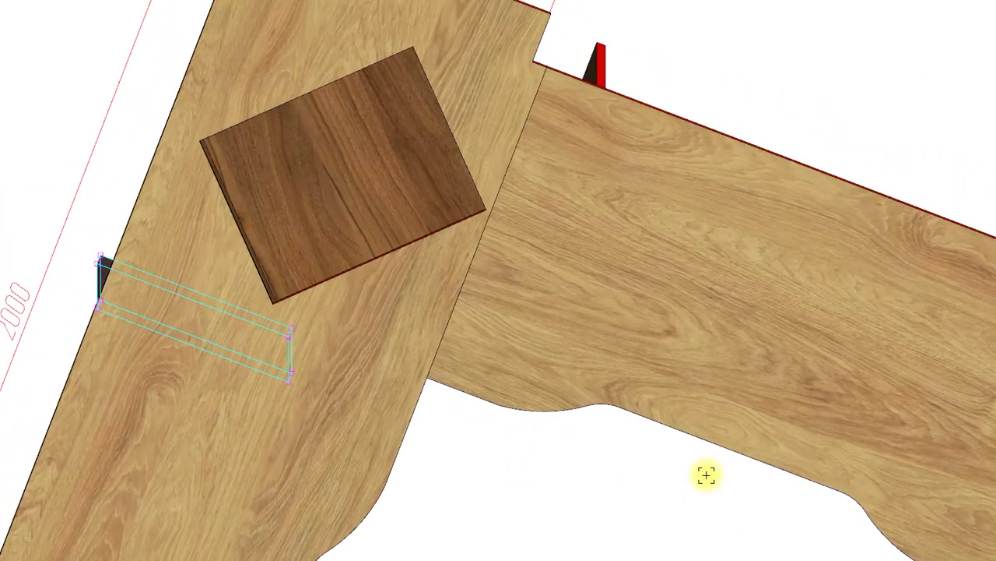
{"action": "middle_click", "coordinate": [707, 473]}
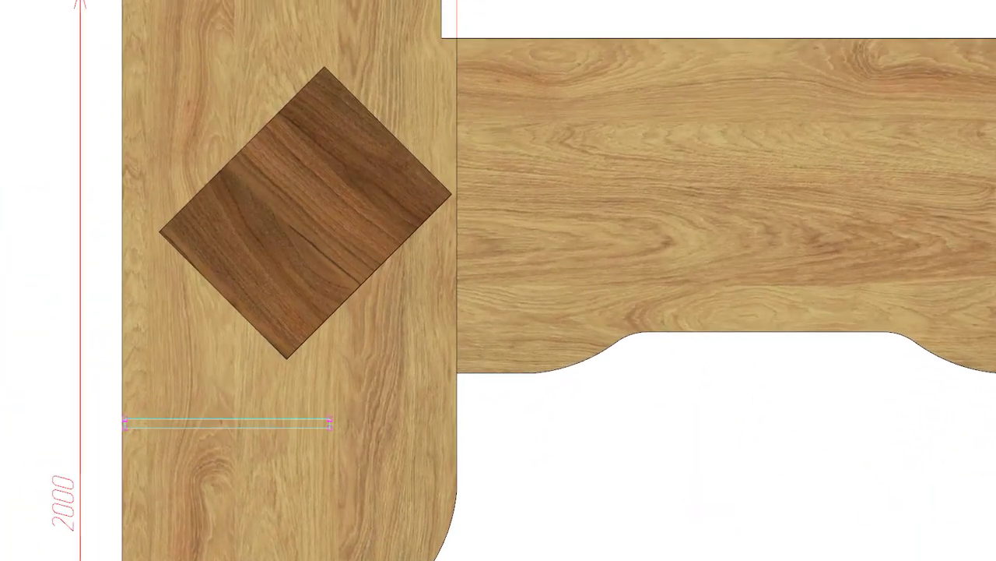
{"action": "scroll", "coordinate": [368, 518], "scroll_direction": "up", "scroll_amount": 4}
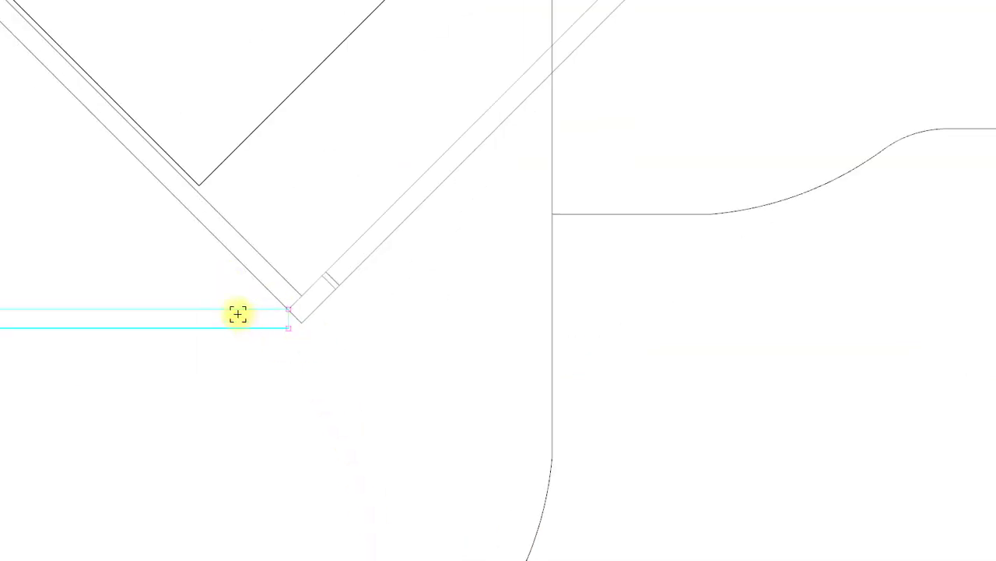
{"action": "scroll", "coordinate": [293, 325], "scroll_direction": "down", "scroll_amount": 6}
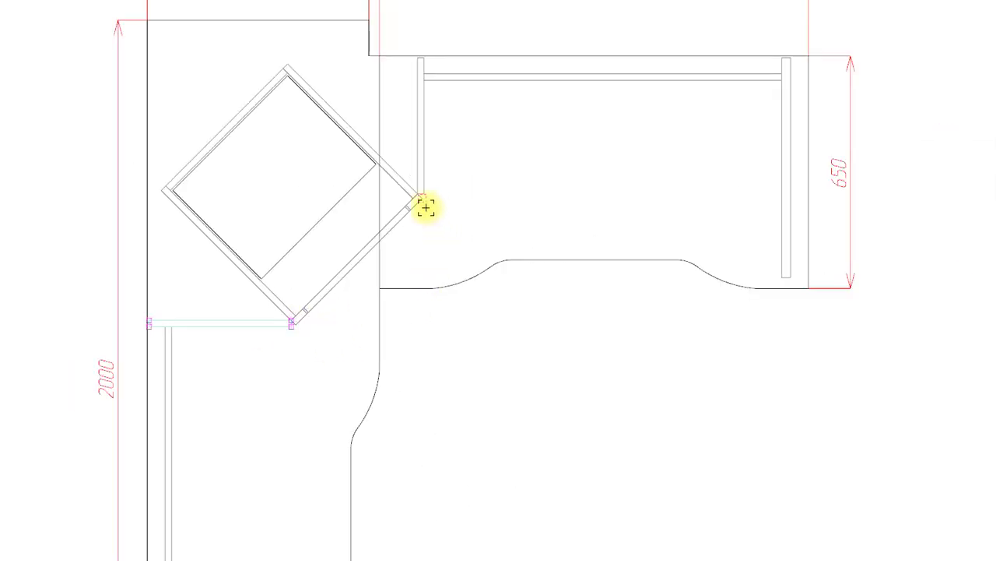
{"action": "scroll", "coordinate": [371, 137], "scroll_direction": "up", "scroll_amount": 2}
{"action": "scroll", "coordinate": [371, 136], "scroll_direction": "down", "scroll_amount": 2}
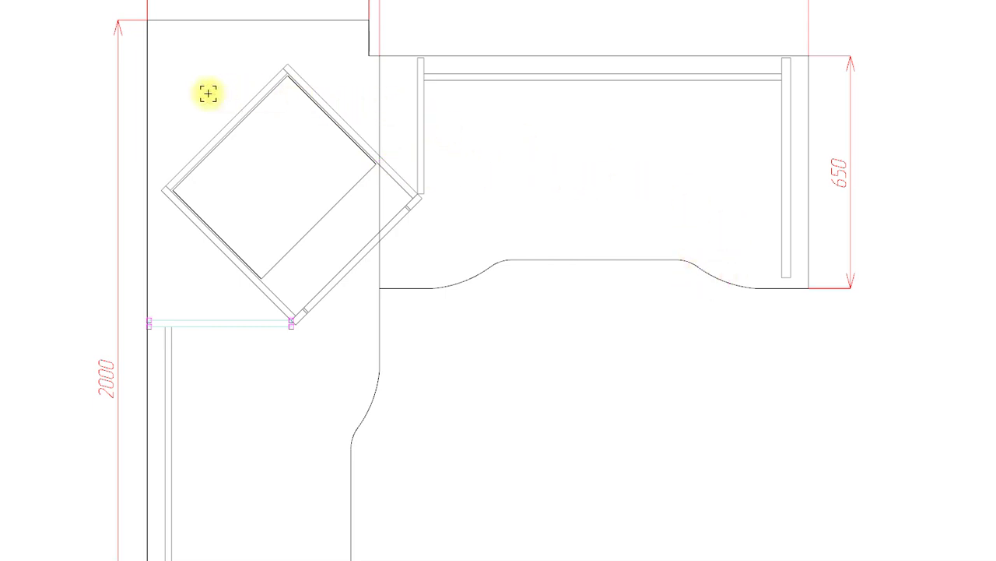
- Select the main worktop and examine its rear corner notch and cutout from above
{"action": "scroll", "coordinate": [383, 180], "scroll_direction": "down", "scroll_amount": 2}
{"action": "scroll", "coordinate": [378, 112], "scroll_direction": "up", "scroll_amount": 3}
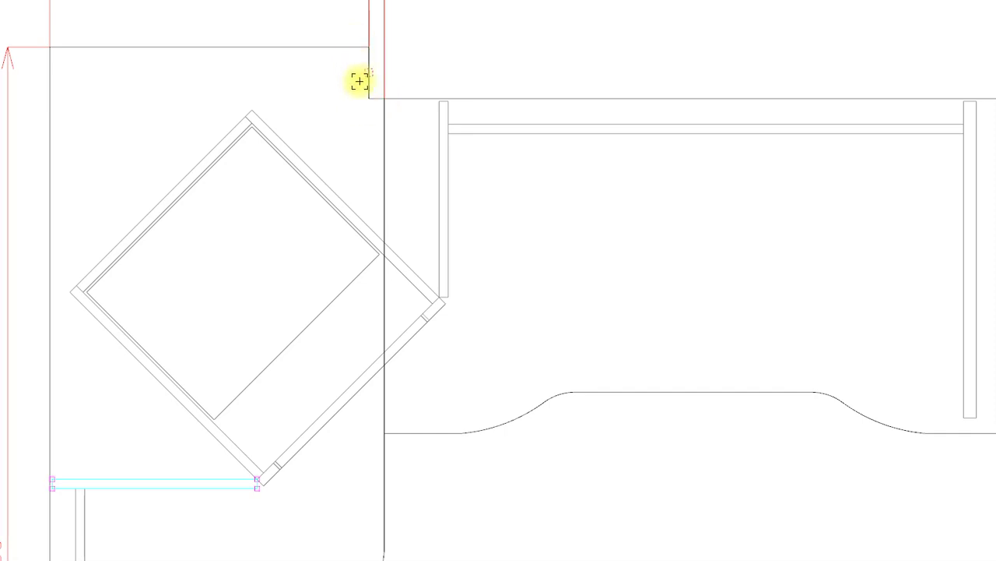
{"action": "scroll", "coordinate": [370, 97], "scroll_direction": "up", "scroll_amount": 2}
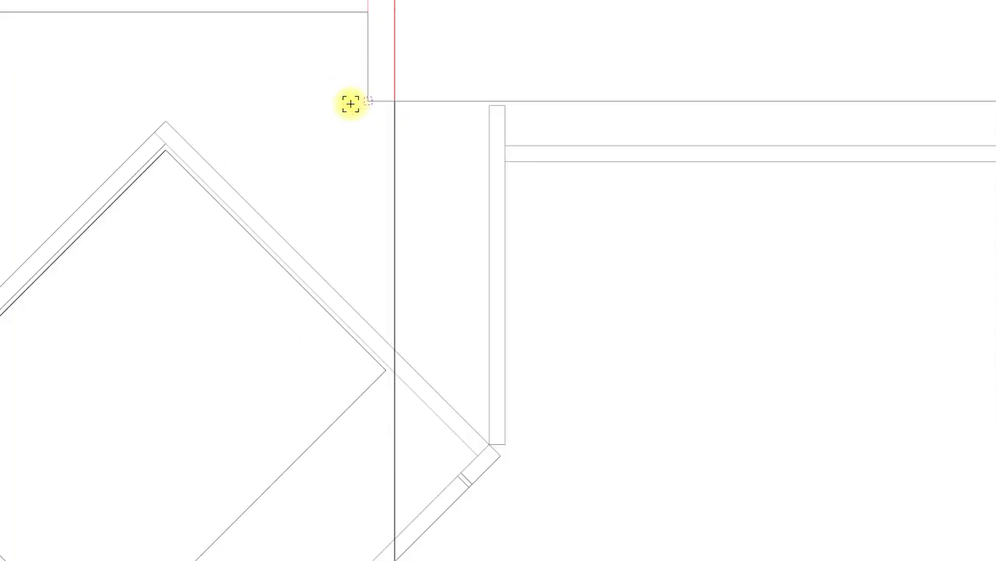
{"action": "left_click", "coordinate": [360, 102]}
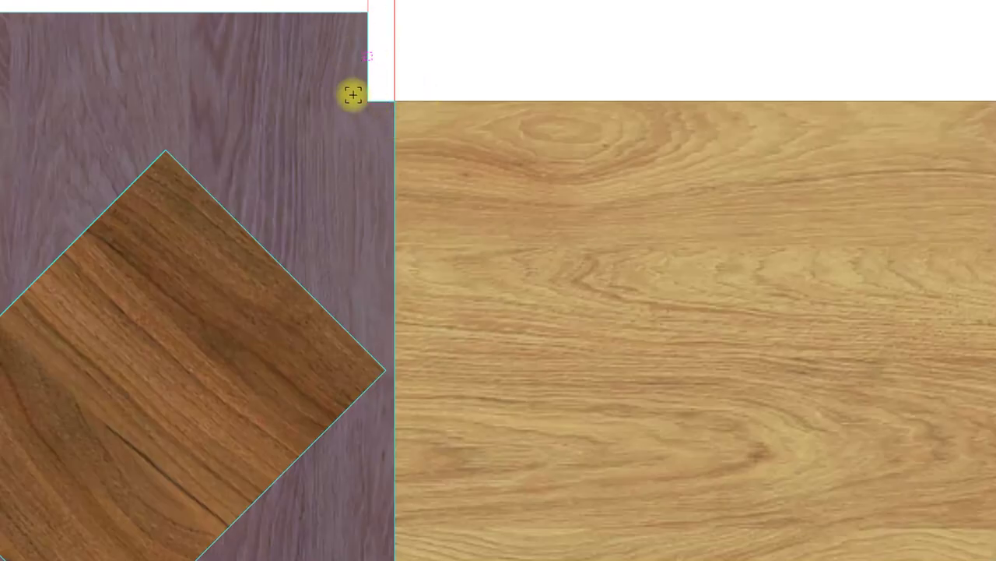
{"action": "scroll", "coordinate": [438, 122], "scroll_direction": "down", "scroll_amount": 4}
{"action": "scroll", "coordinate": [366, 257], "scroll_direction": "up", "scroll_amount": 5}
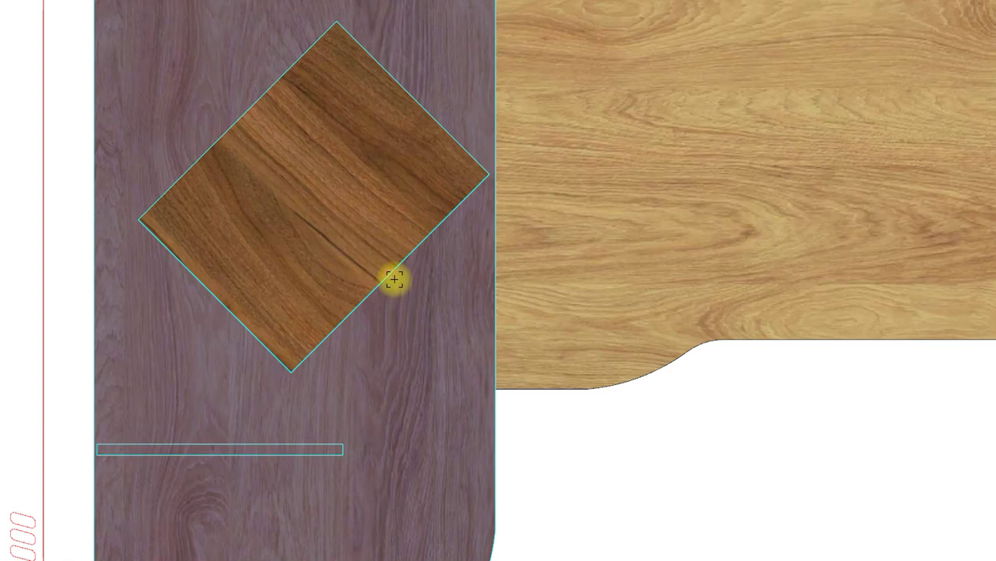
{"action": "key", "text": "Escape"}
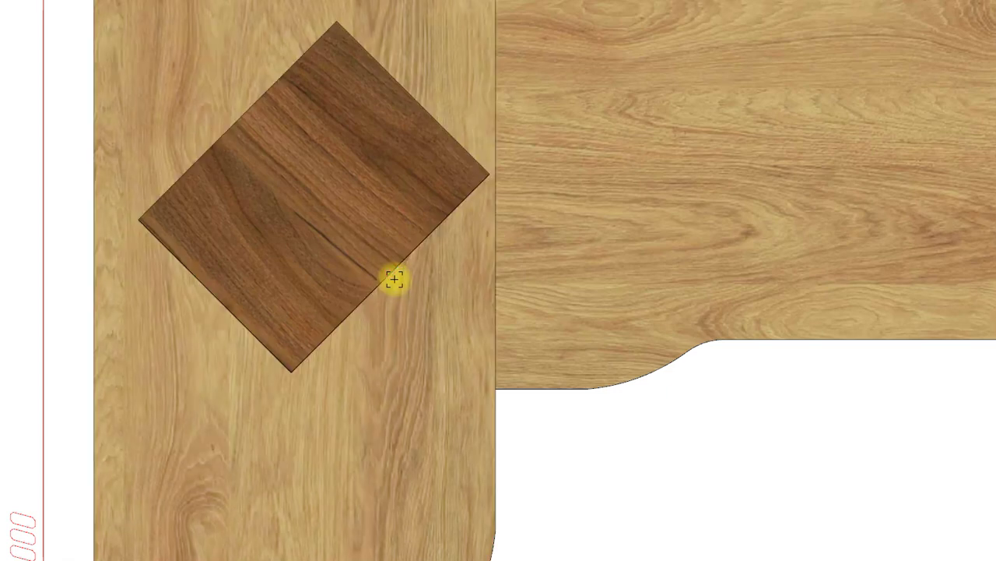
- Reselect the main worktop and examine the cutout's clearance from the joint edge and its overall outline
{"action": "left_click", "coordinate": [429, 319]}
{"action": "scroll", "coordinate": [479, 151], "scroll_direction": "up", "scroll_amount": 2}
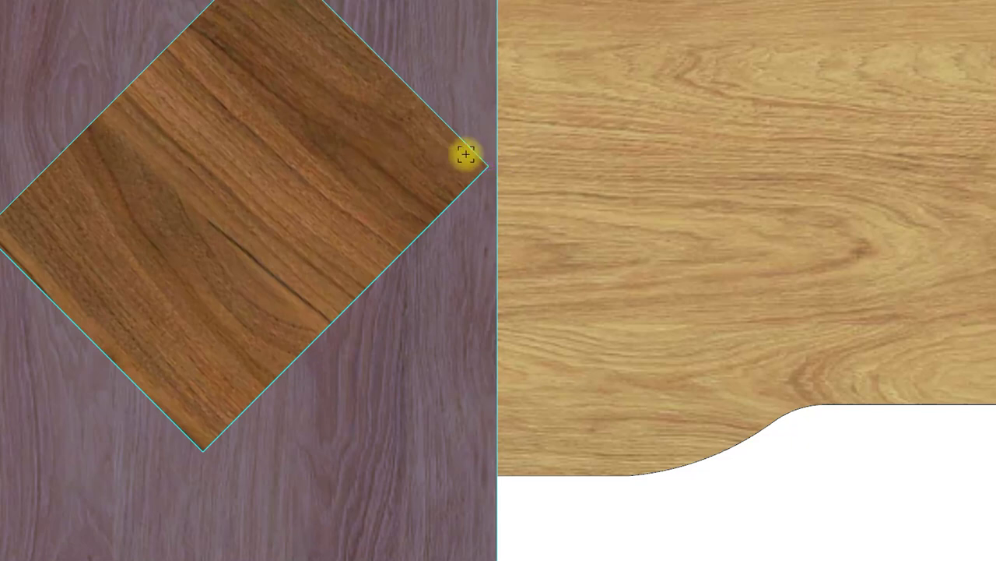
{"action": "scroll", "coordinate": [425, 153], "scroll_direction": "down", "scroll_amount": 3}
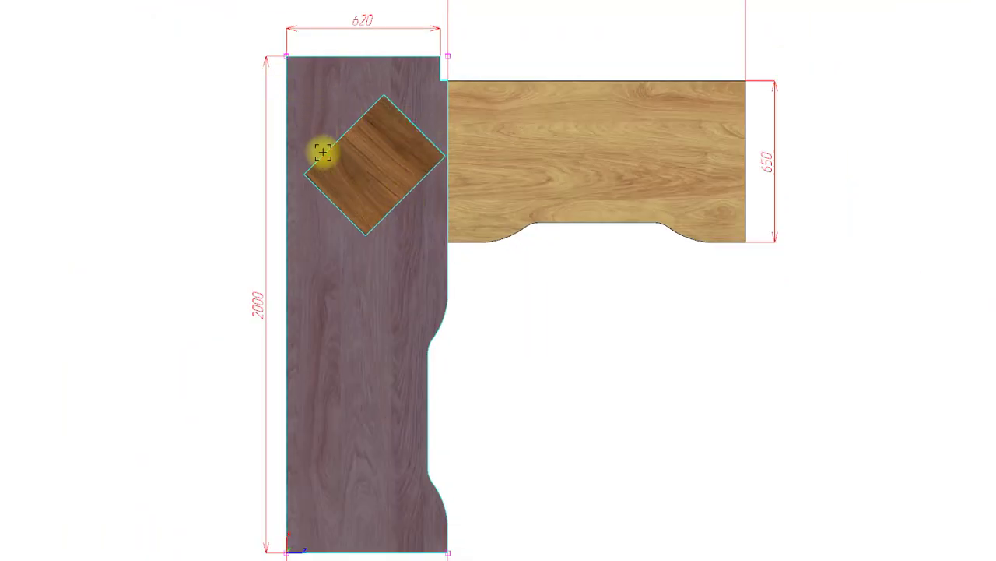
{"action": "scroll", "coordinate": [451, 133], "scroll_direction": "down", "scroll_amount": 2}
{"action": "scroll", "coordinate": [421, 270], "scroll_direction": "up", "scroll_amount": 1}
{"action": "scroll", "coordinate": [418, 279], "scroll_direction": "down", "scroll_amount": 1}
- Examine the desk and the corner cabinet's front panel with its two openings from the front
{"action": "mouse_move", "coordinate": [532, 420]}
{"action": "middle_mouse_down"}
{"action": "mouse_move", "coordinate": [436, 387]}
{"action": "mouse_move", "coordinate": [429, 369]}
{"action": "mouse_move", "coordinate": [444, 358]}
{"action": "mouse_move", "coordinate": [452, 376]}
{"action": "middle_mouse_up"}
{"action": "scroll", "coordinate": [483, 194], "scroll_direction": "up", "scroll_amount": 4}
{"action": "middle_click_drag", "start_coordinate": [562, 383], "coordinate": [557, 351]}
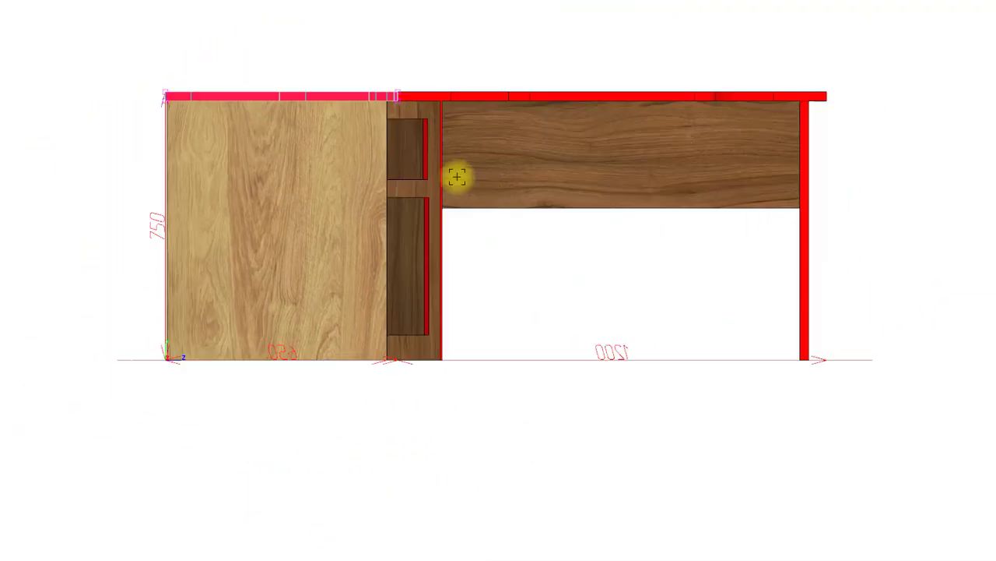
{"action": "scroll", "coordinate": [378, 193], "scroll_direction": "up", "scroll_amount": 1}
{"action": "scroll", "coordinate": [505, 245], "scroll_direction": "down", "scroll_amount": 1}
{"action": "scroll", "coordinate": [506, 258], "scroll_direction": "up", "scroll_amount": 1}
{"action": "middle_click_drag", "start_coordinate": [507, 258], "coordinate": [436, 265]}
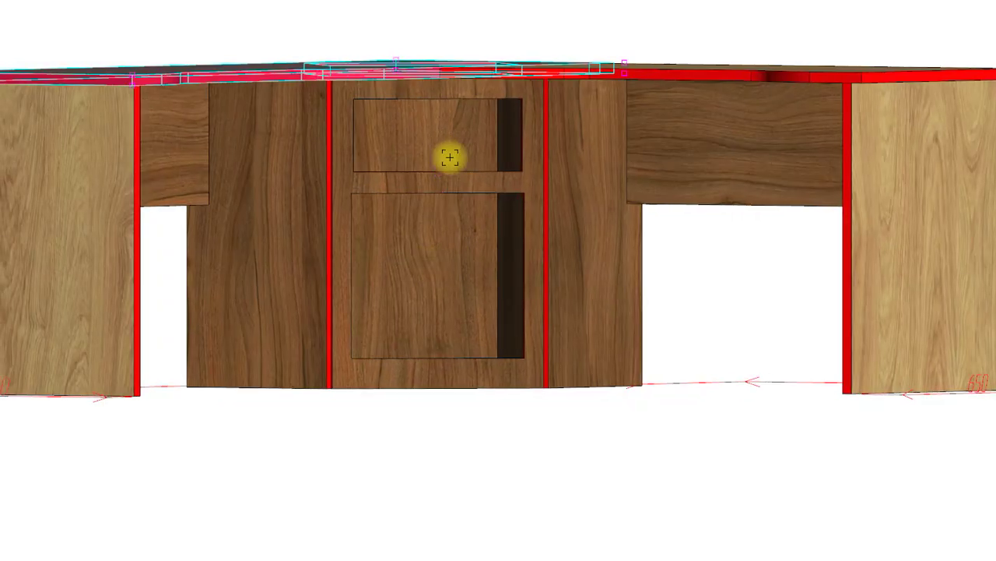
- Open the corner cabinet's front panel for editing and measure the upper opening's distance from the panel top and its height
{"action": "double_click", "coordinate": [447, 178]}
{"action": "scroll", "coordinate": [490, 242], "scroll_direction": "down", "scroll_amount": 3}
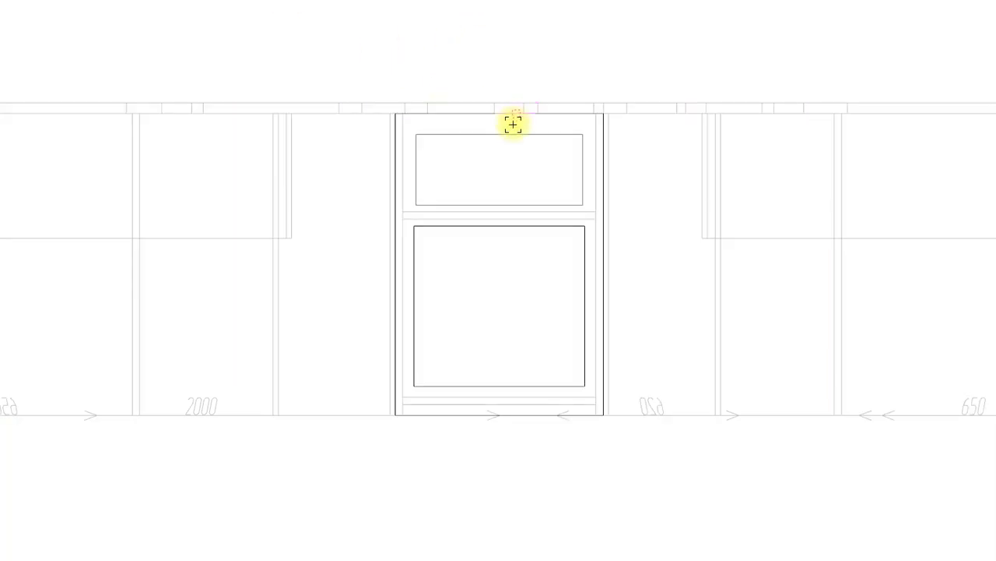
{"action": "left_click", "coordinate": [506, 133]}
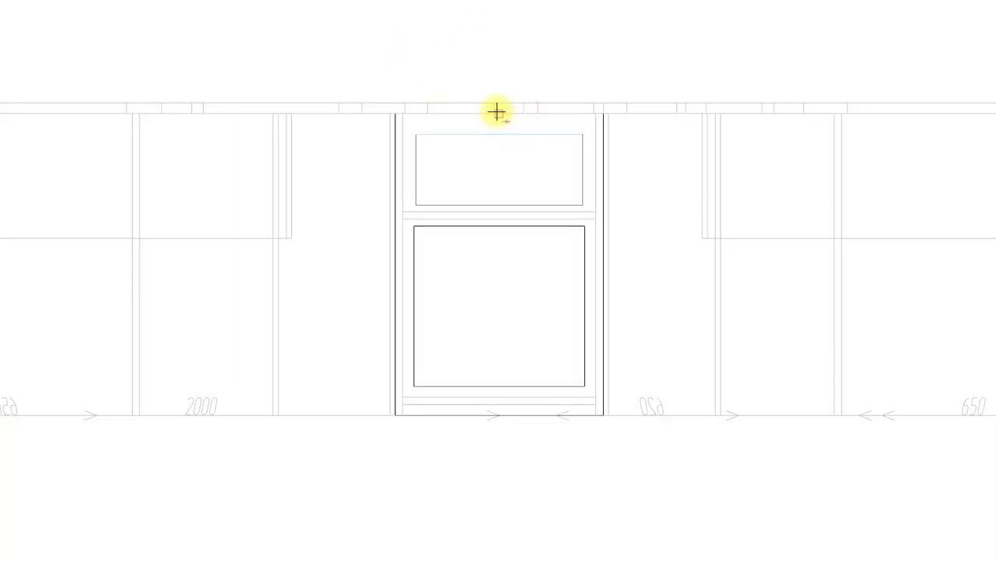
{"action": "left_click", "coordinate": [497, 113]}
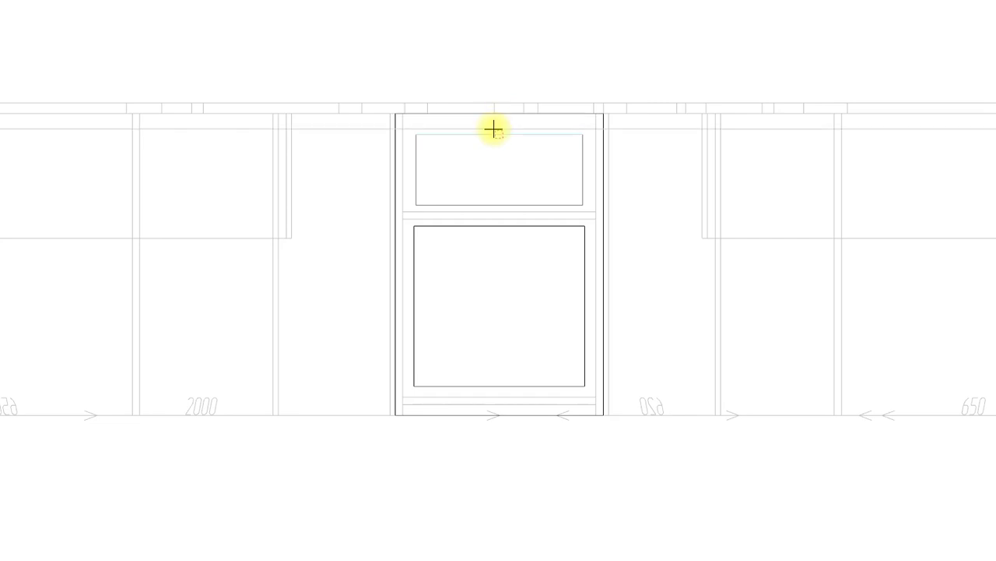
{"action": "left_click", "coordinate": [501, 205]}
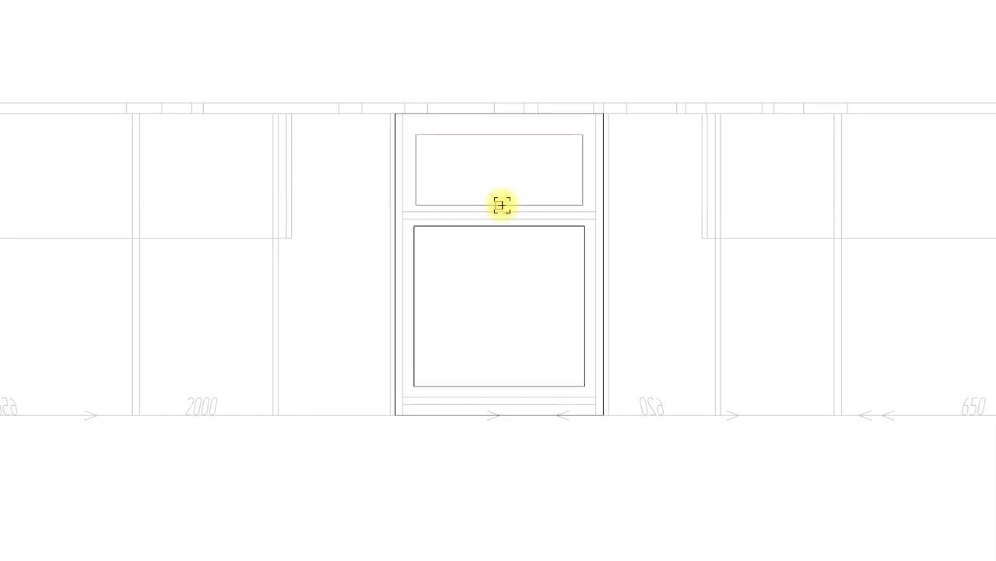
- Measure from the upper opening's bottom edge to the lower opening's top and bottom edges
{"action": "left_click", "coordinate": [502, 205]}
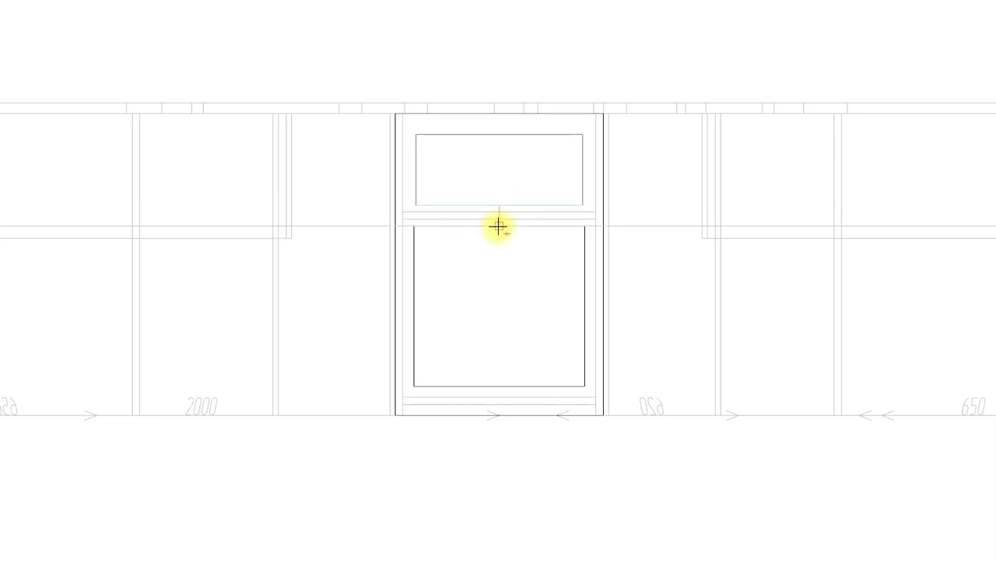
{"action": "left_click", "coordinate": [499, 226]}
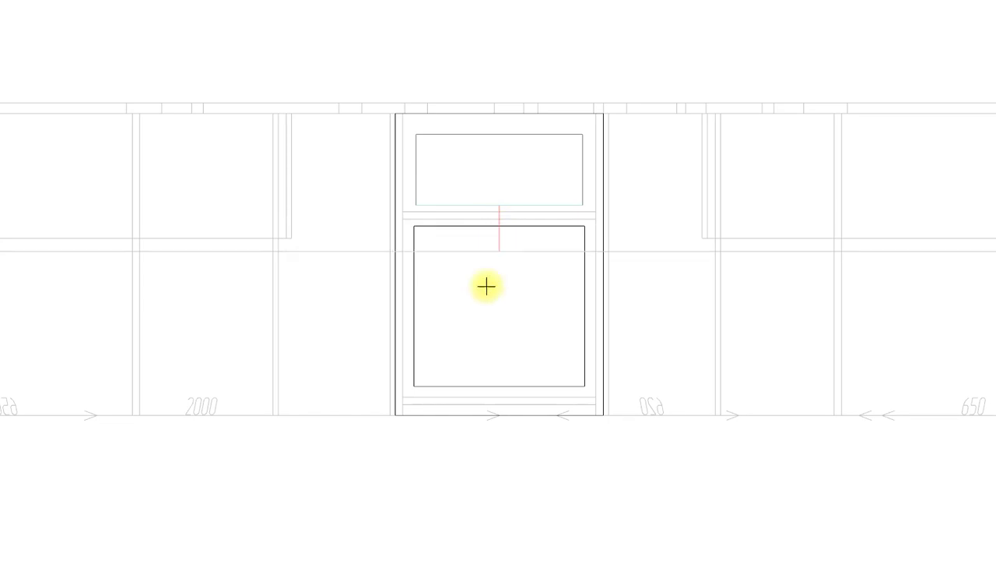
{"action": "left_click", "coordinate": [497, 386]}
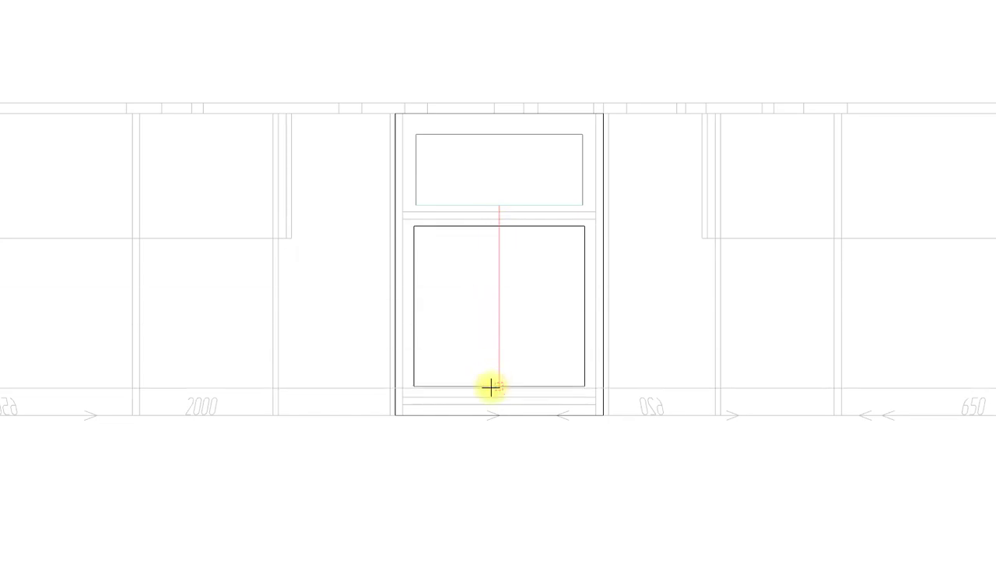